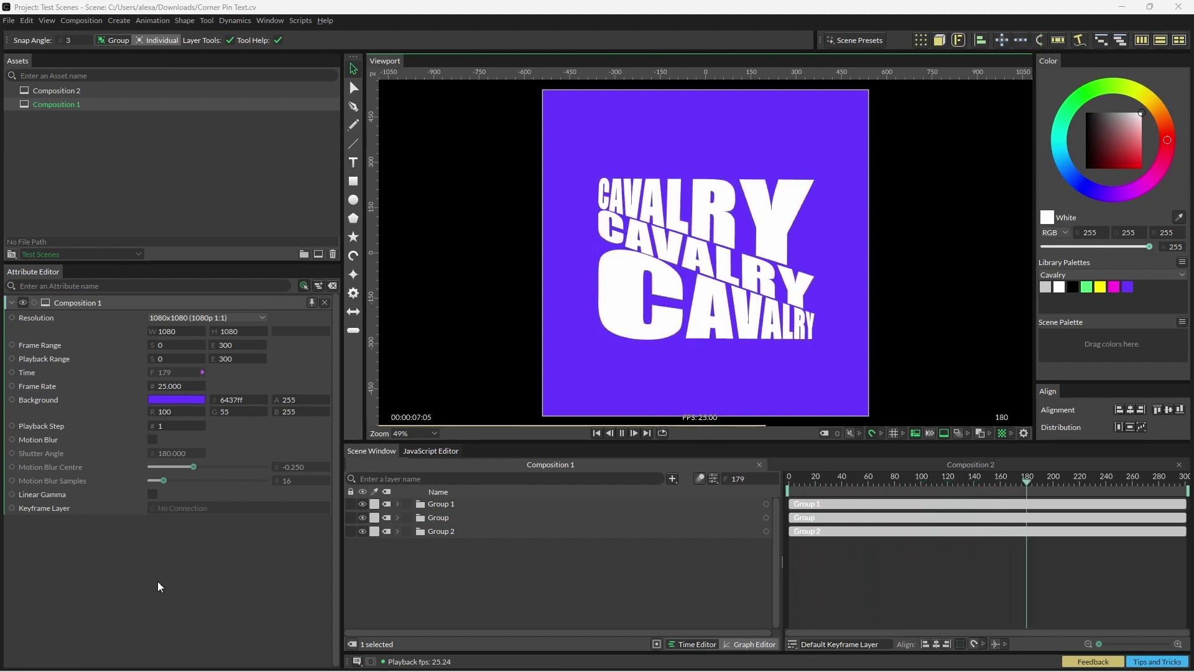
Stop the three-line preview and return the playhead to frame 0
left_click(621, 433)
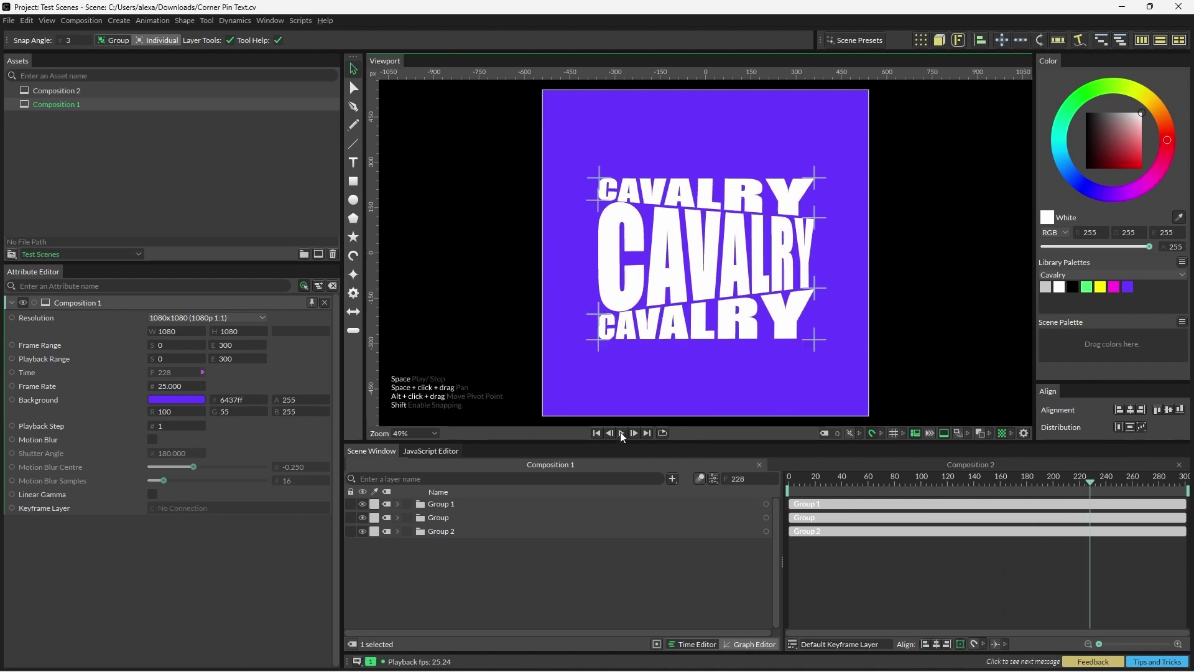
left_click(595, 433)
Open Composition 2, clear the selection, and add a Corner Pin layer by searching 'Corner'
double_click(58, 92)
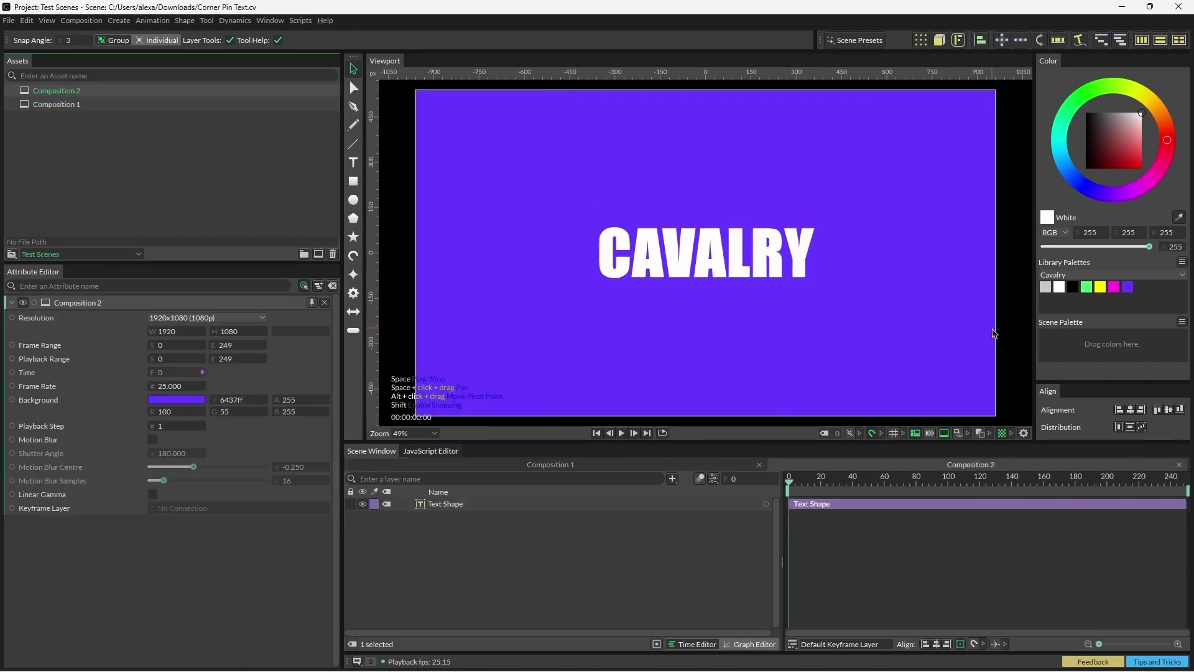
left_click(611, 207)
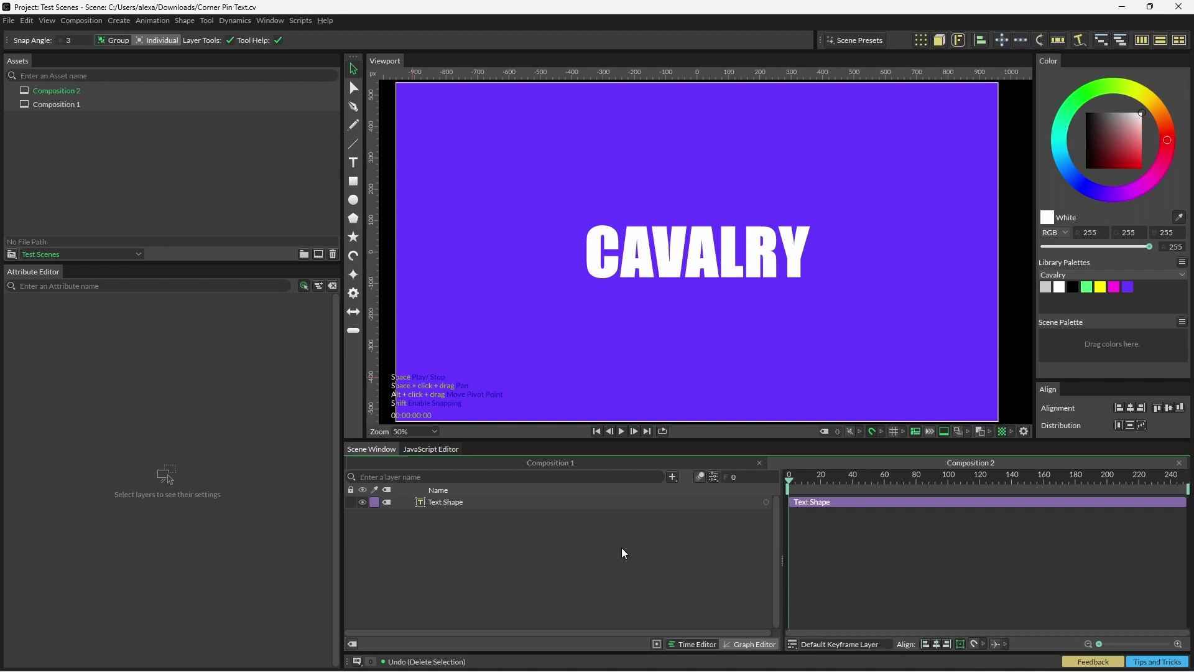
key("Tab")
type("Corner")
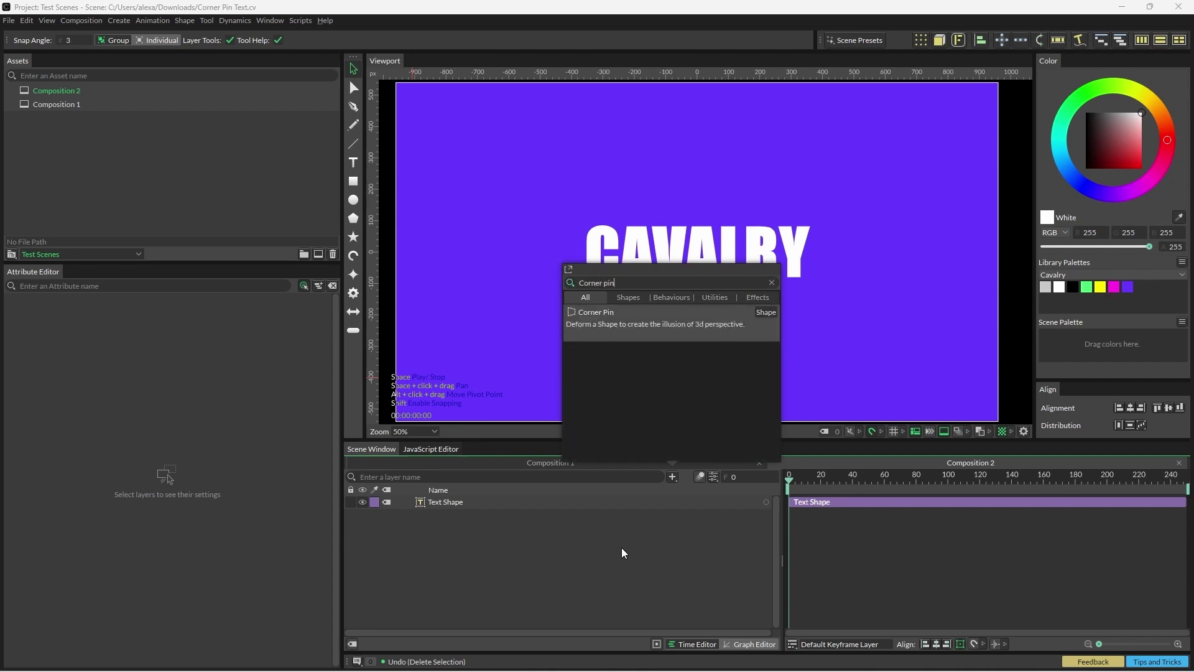
key("Return")
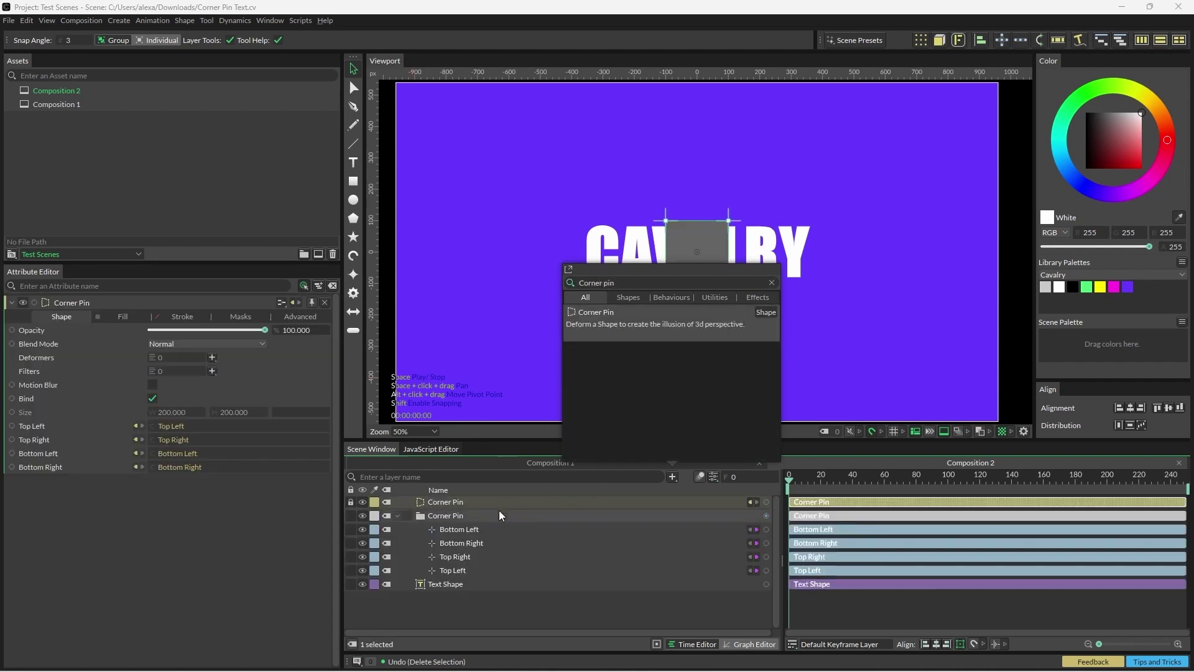
left_click(533, 376)
Move the Corner Pin layer beneath Text Shape and zoom in on the CAVALRY word
left_click(625, 358)
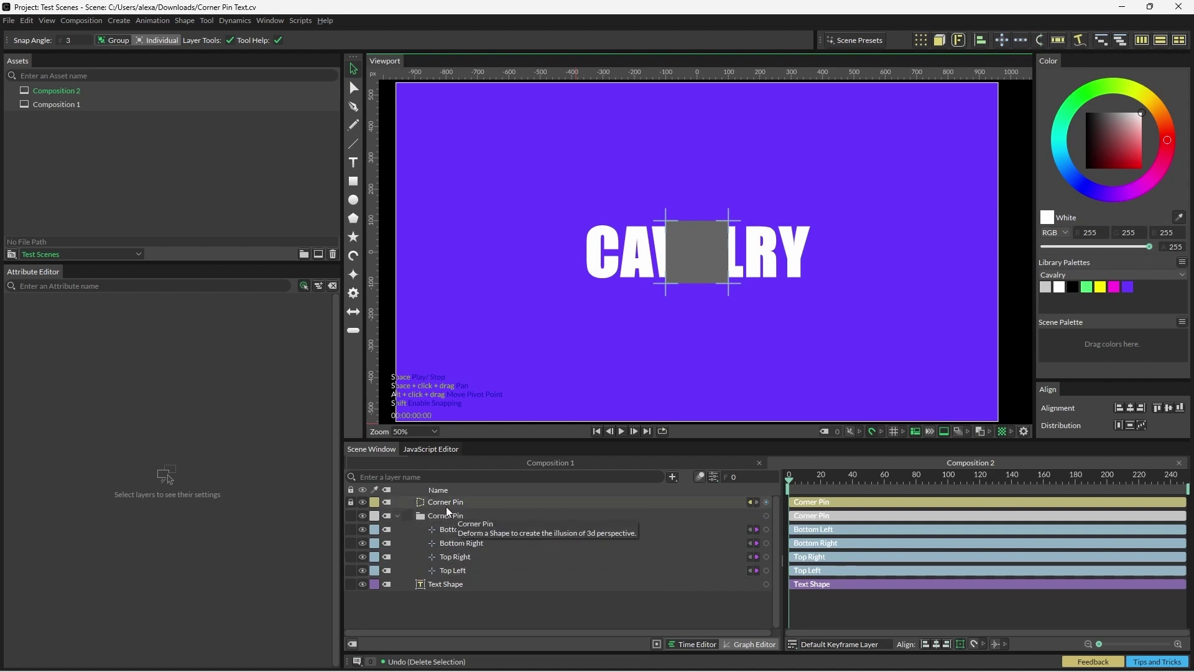
left_click_drag(445, 503, 455, 607)
scroll(693, 349, "up", 5)
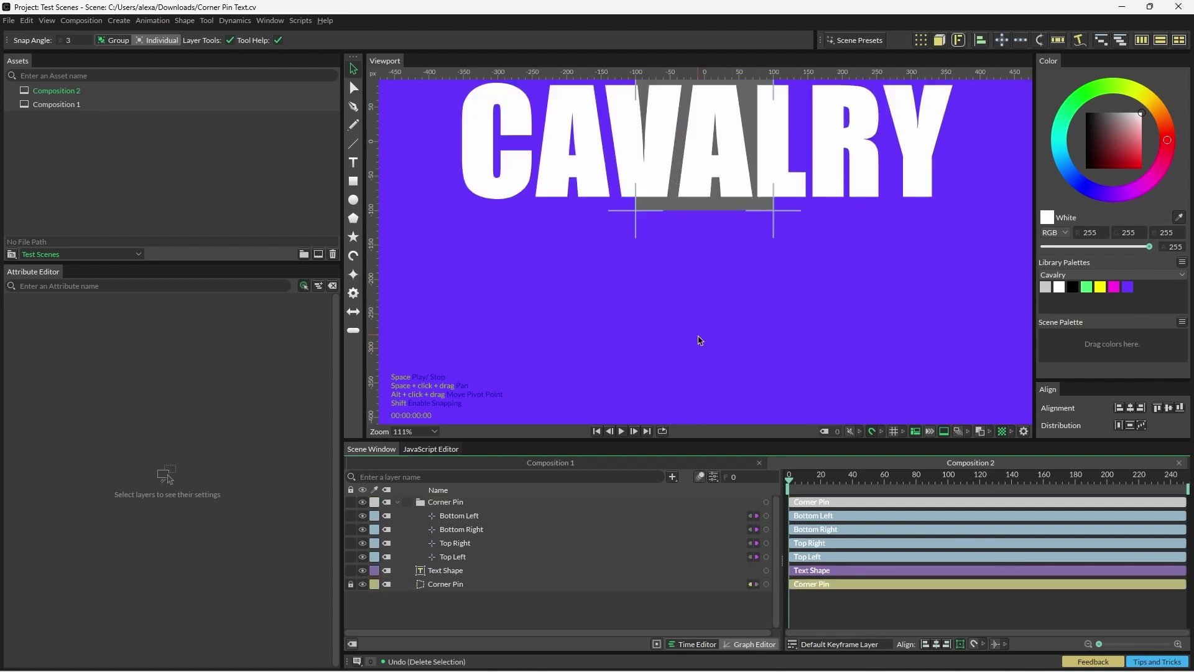
left_click_drag(695, 411, 724, 426)
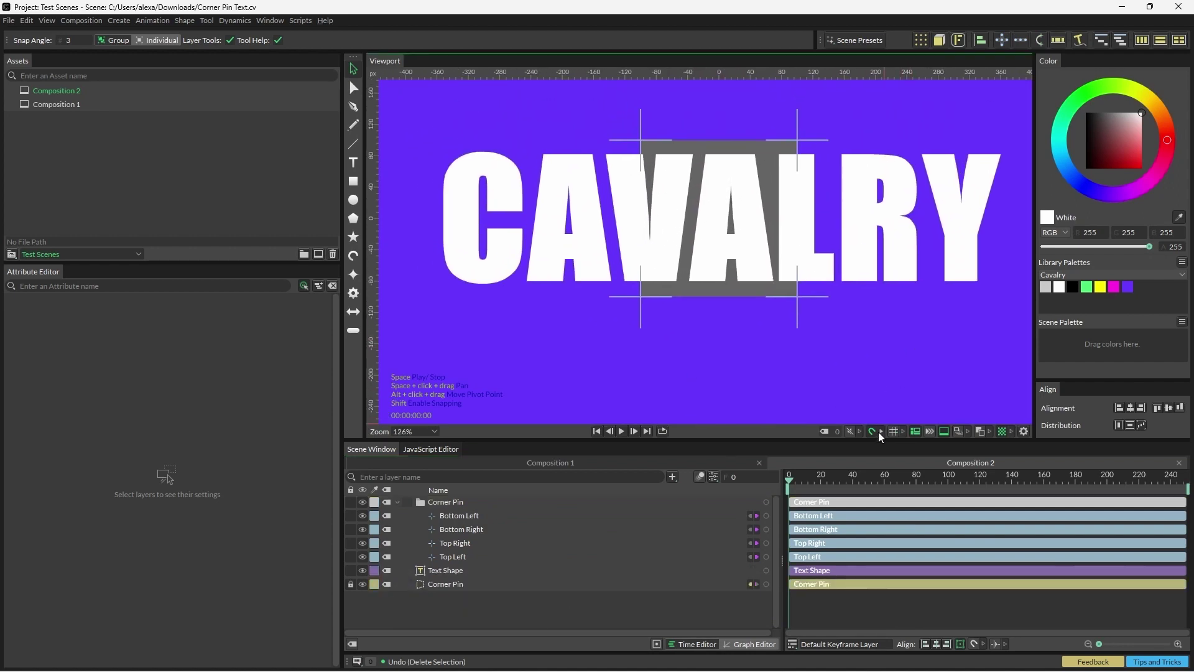
left_click_drag(616, 338, 573, 379)
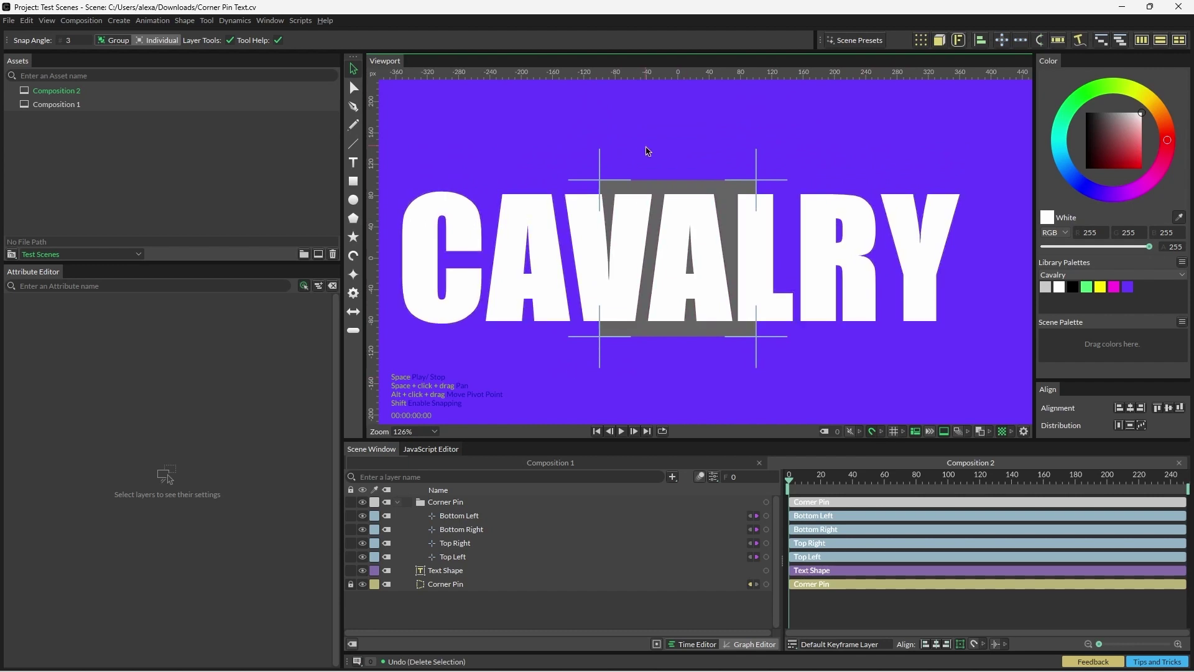
Drag the four corner nulls out to the word's corners, roughly ±352–360 by ±83–85
left_click(571, 185)
left_click_drag(570, 185, 415, 194)
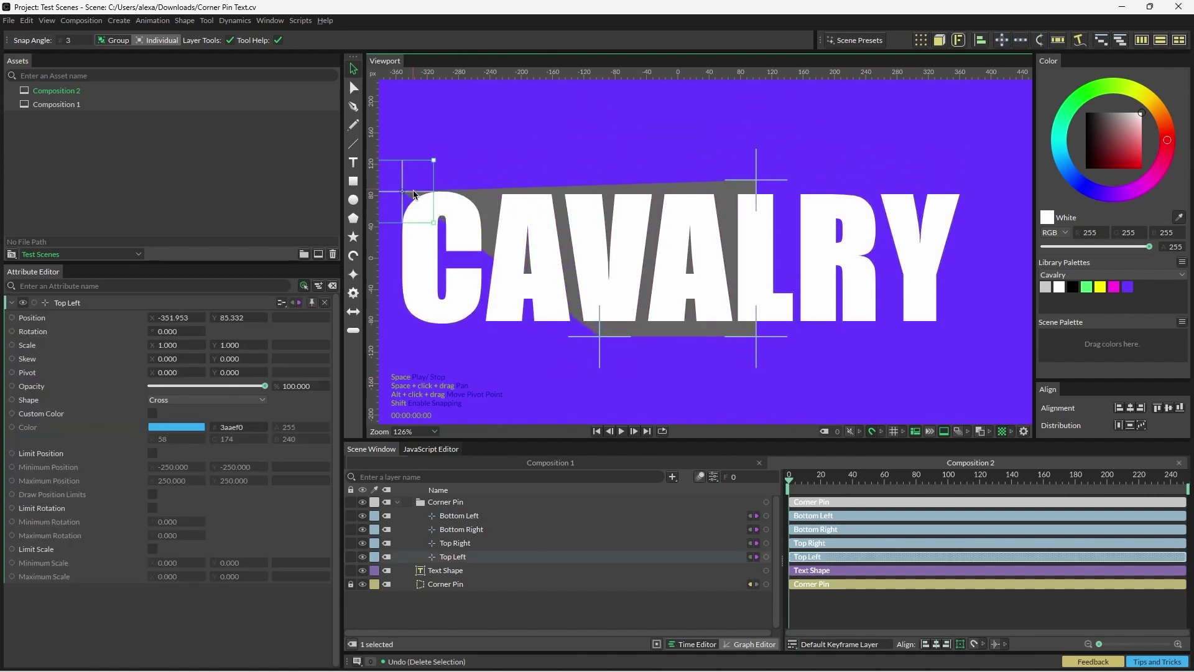
left_click_drag(764, 182, 974, 200)
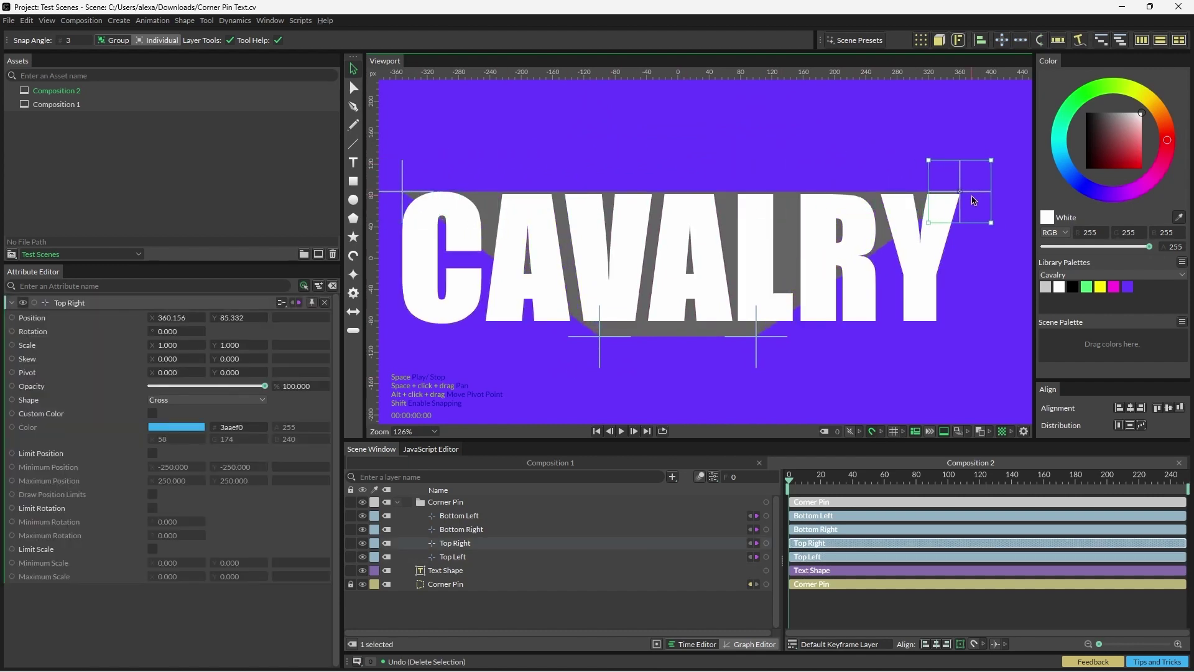
left_click_drag(756, 336, 960, 323)
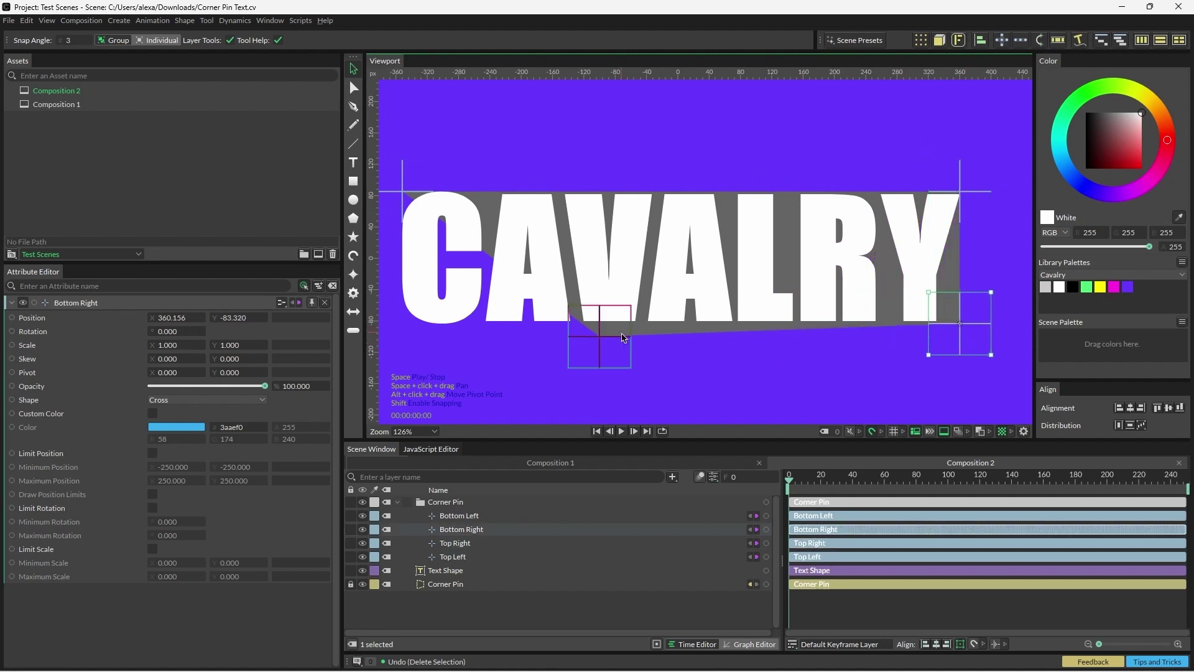
left_click_drag(604, 352, 406, 352)
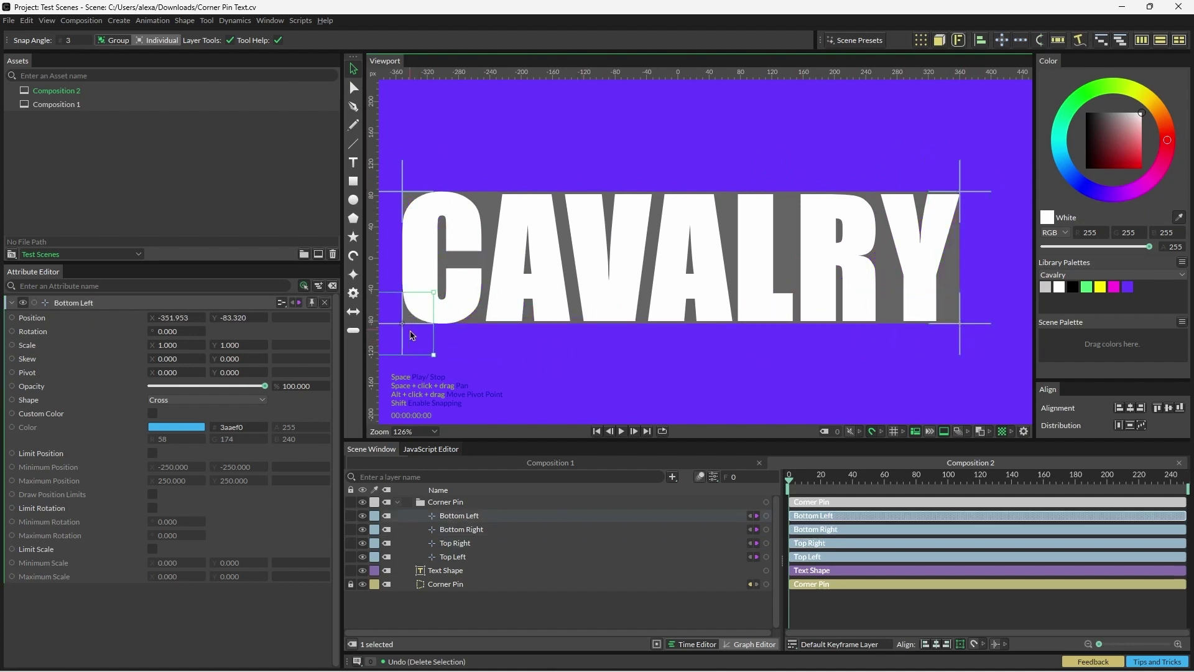
scroll(592, 338, "down", 2)
scroll(592, 338, "down", 1)
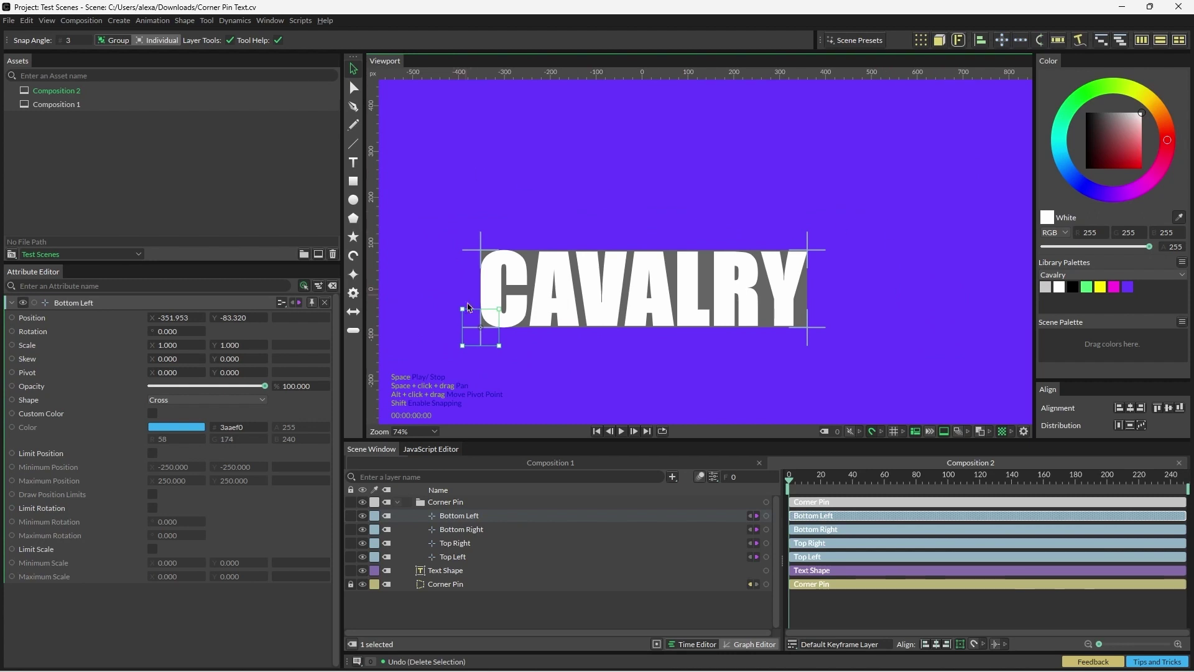
Parent the Text Shape inside the Corner Pin layer
scroll(654, 393, "down", 1)
left_click_drag(653, 393, 729, 323)
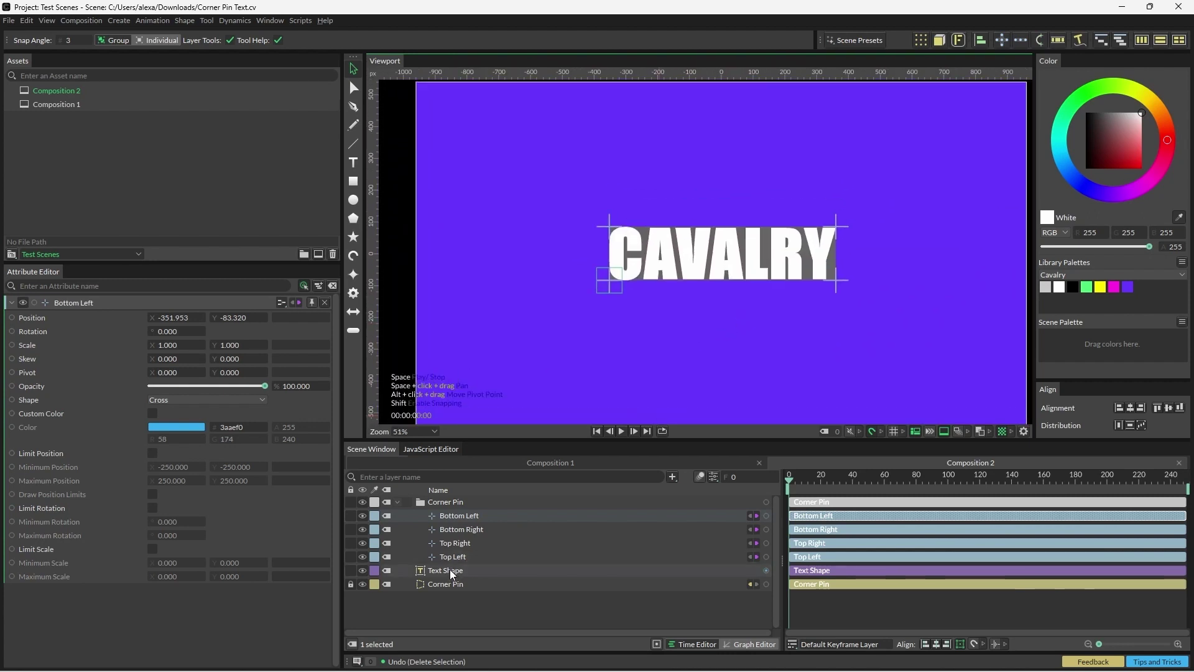
mouse_move(451, 573)
left_mouse_down()
mouse_move(508, 577)
mouse_move(450, 589)
left_mouse_up()
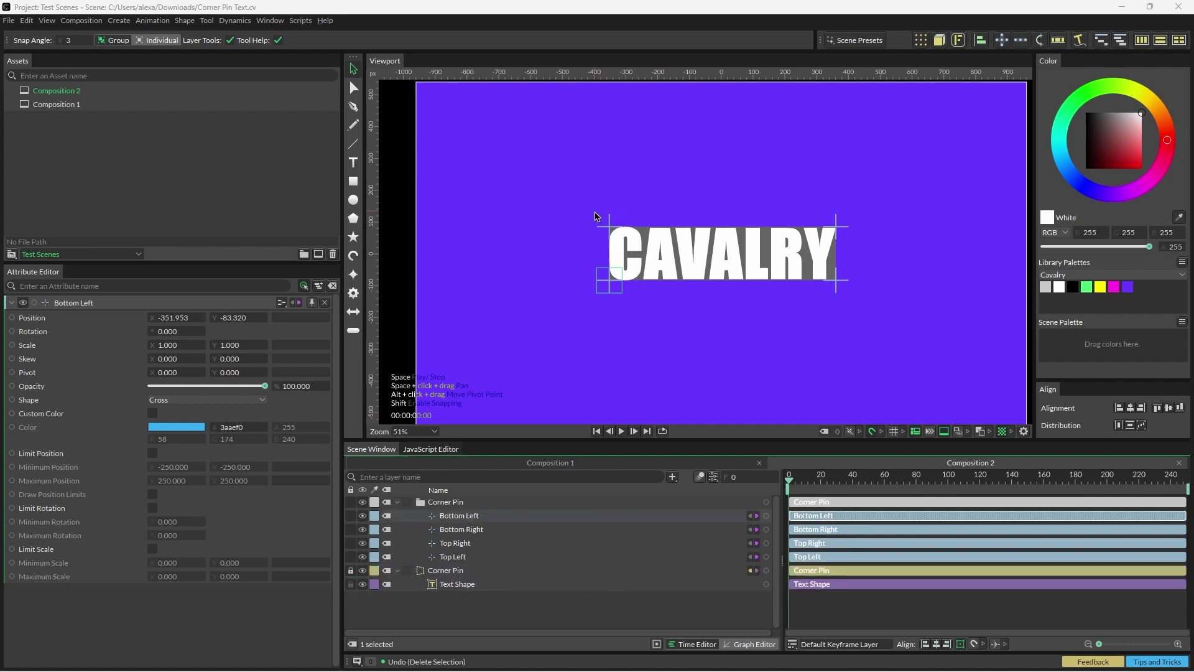
Test-warp the word by dragging three corner nulls, then undo back to flat text
scroll(609, 225, "up", 3)
left_click_drag(609, 225, 573, 157)
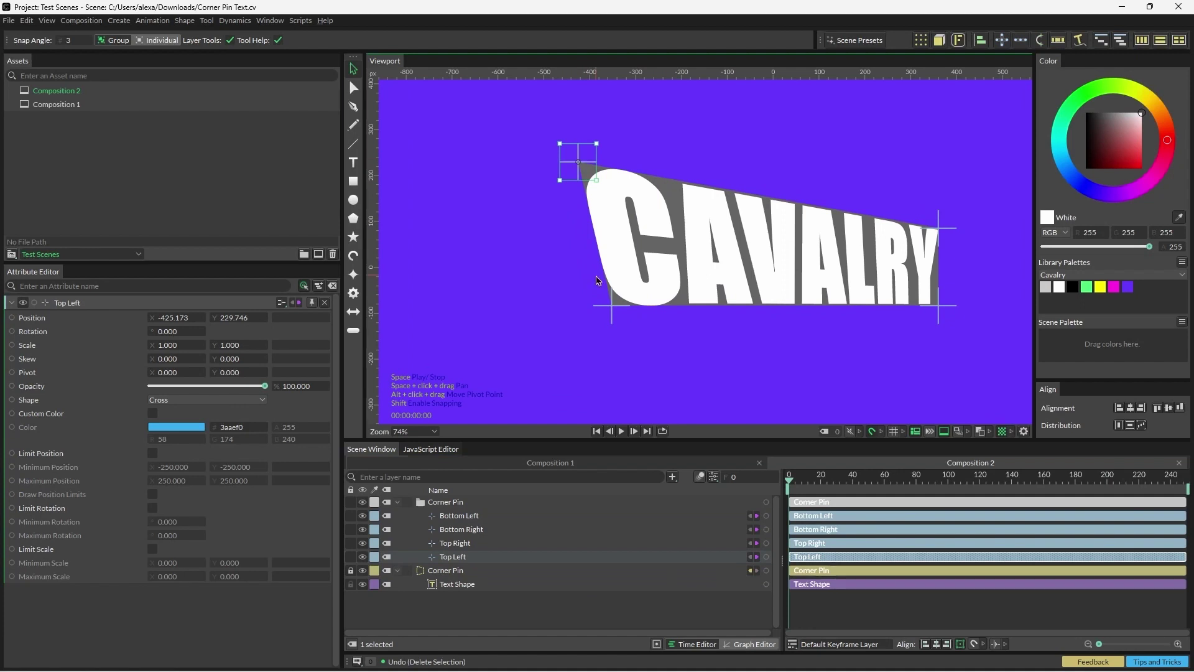
left_click_drag(612, 305, 564, 373)
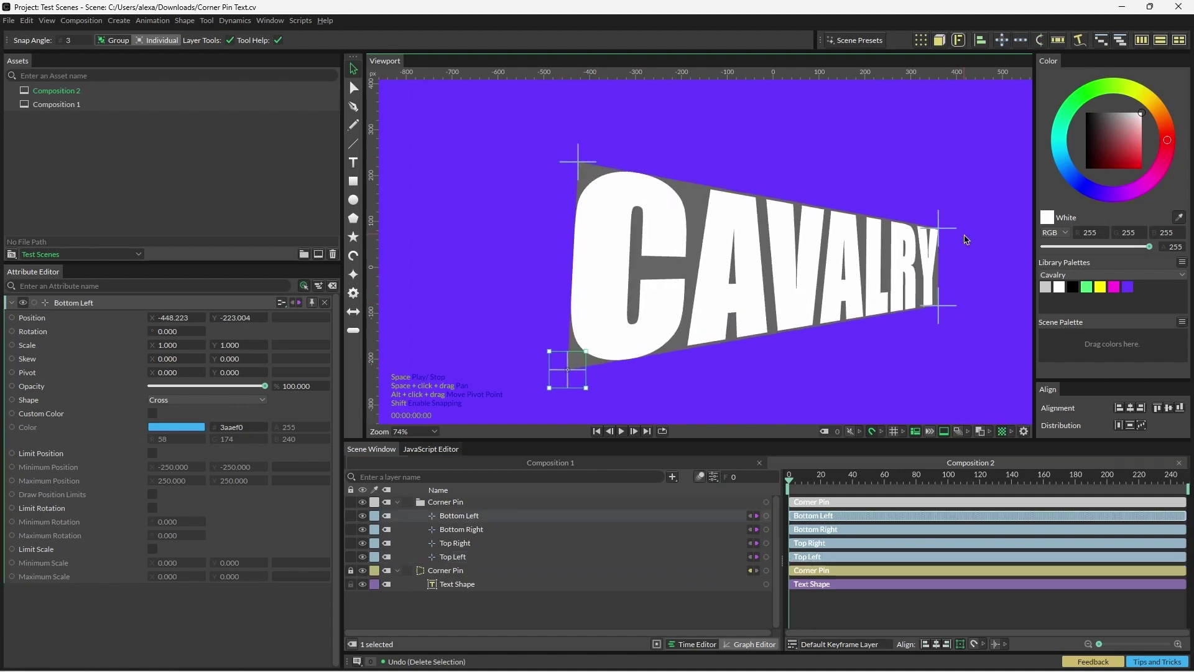
left_click_drag(940, 228, 851, 131)
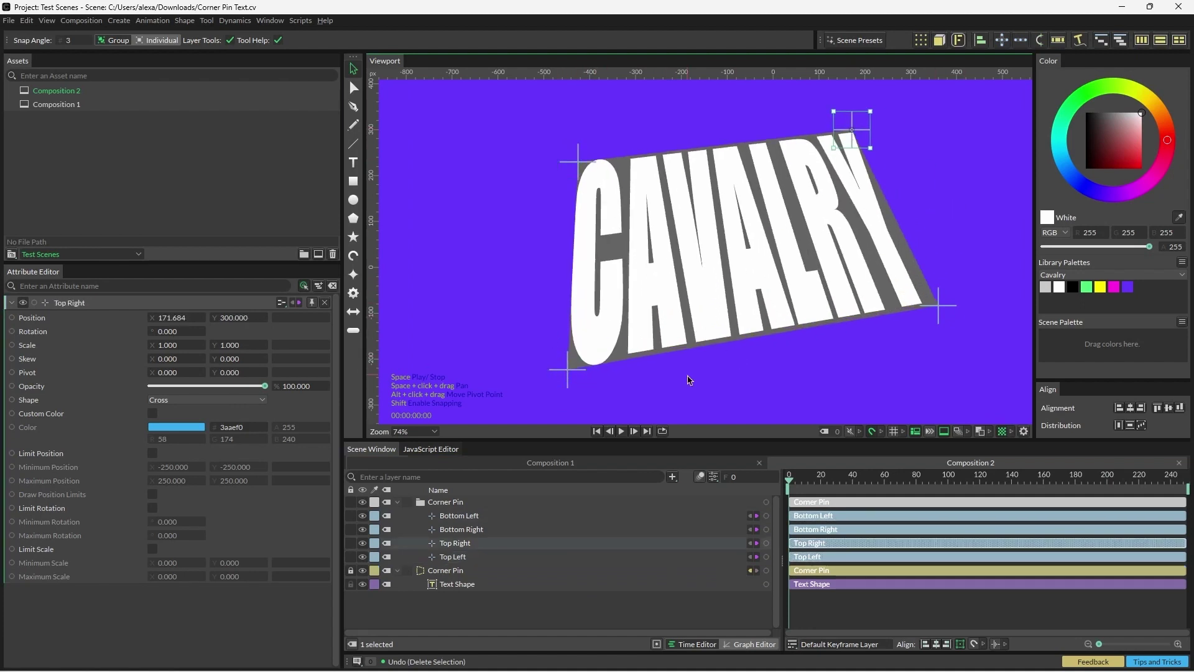
key("ctrl+z")
key("ctrl+z")
key("ctrl+z")
scroll(753, 401, "down", 1)
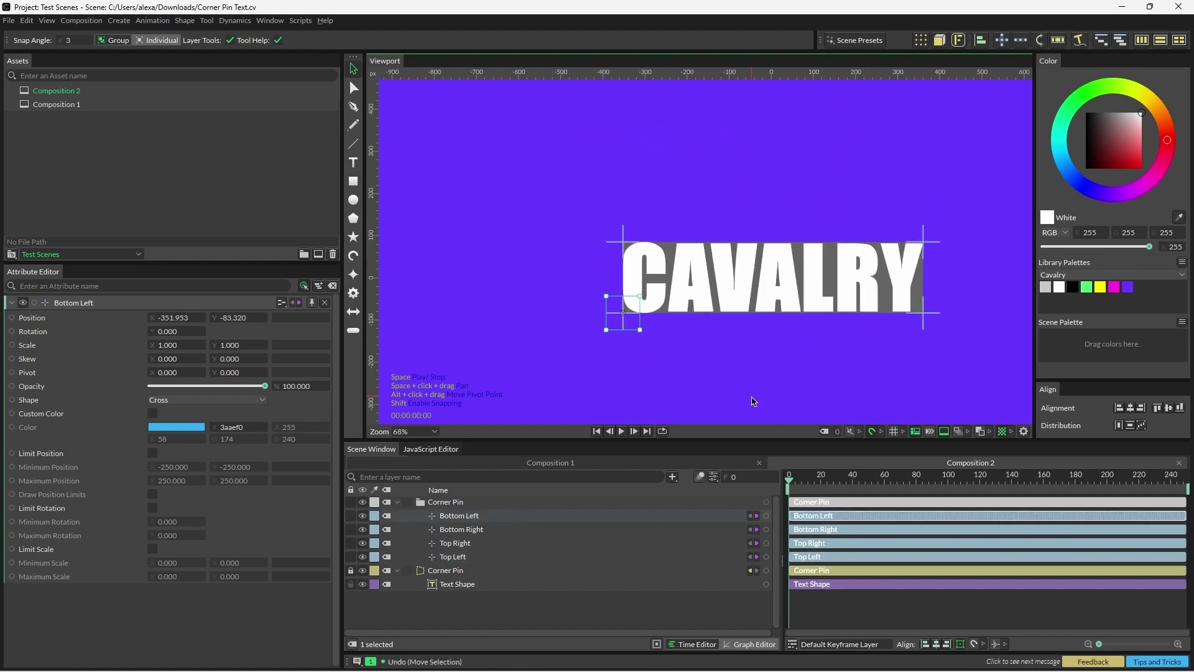
left_click(752, 401)
scroll(752, 402, "down", 3)
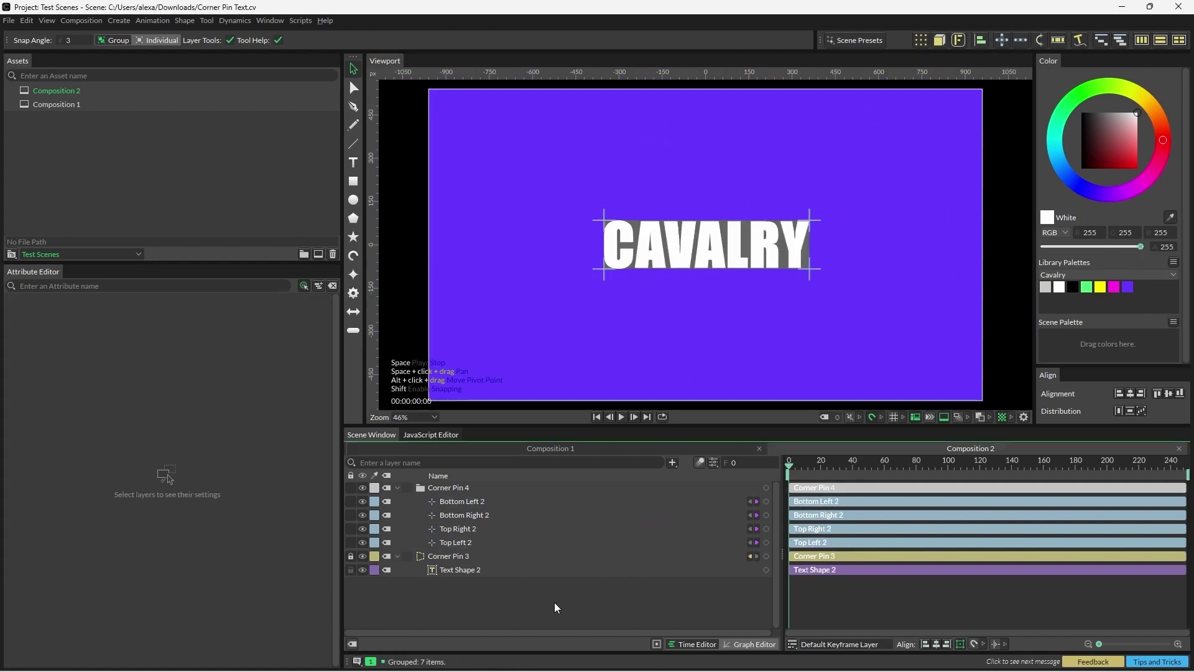
Group all seven layers with Ctrl+G, name the group CENTRE, and duplicate it
left_click_drag(556, 603, 521, 479)
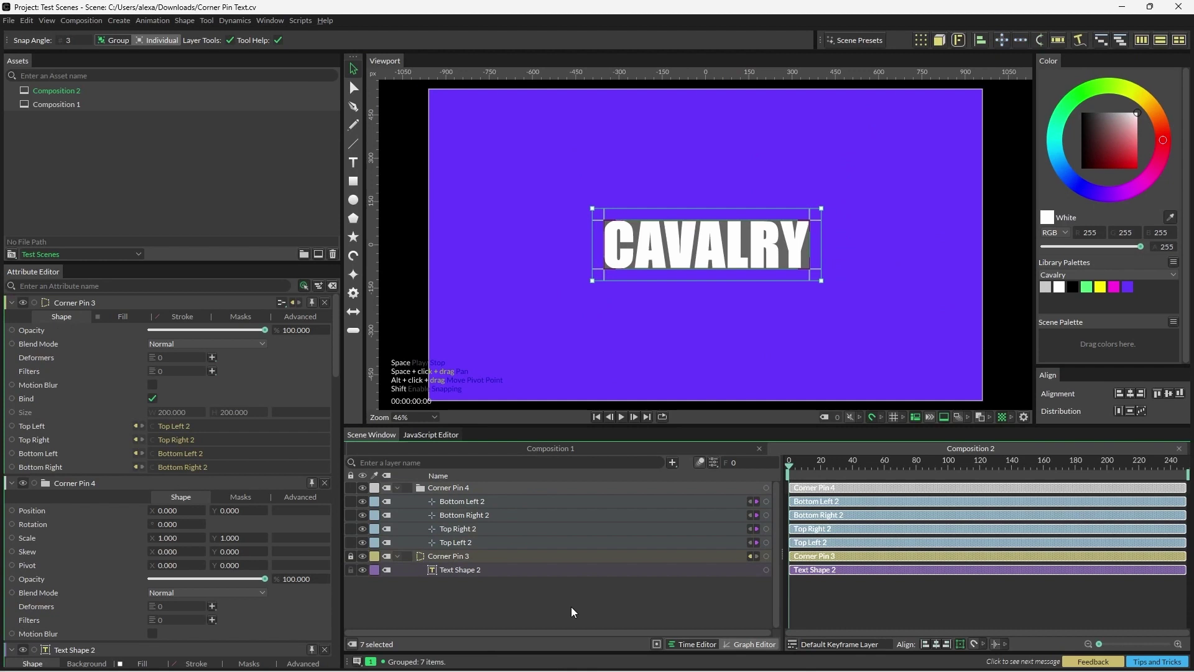
key("ctrl+g")
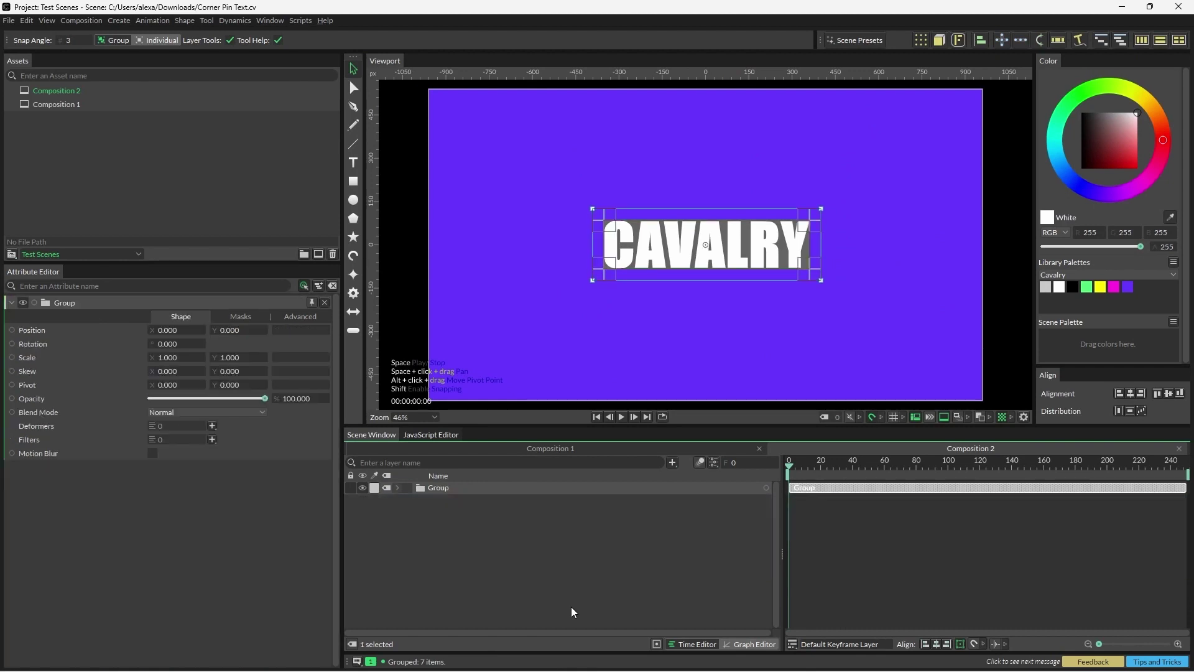
left_click(462, 513)
left_click(455, 488)
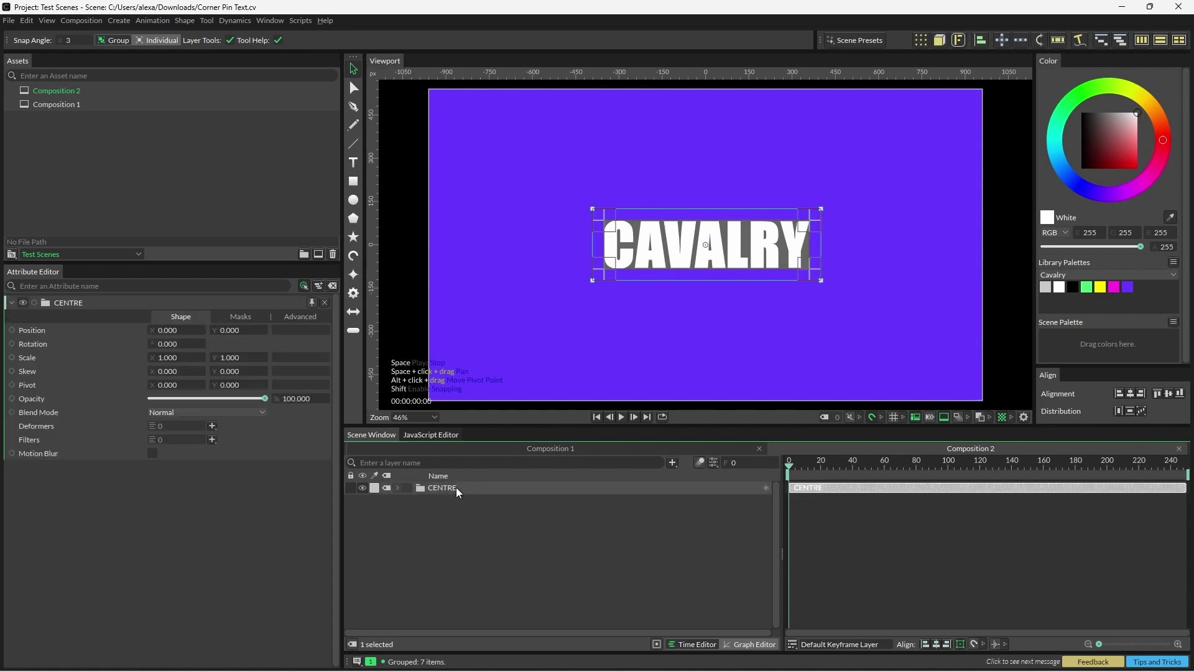
key("ctrl+d")
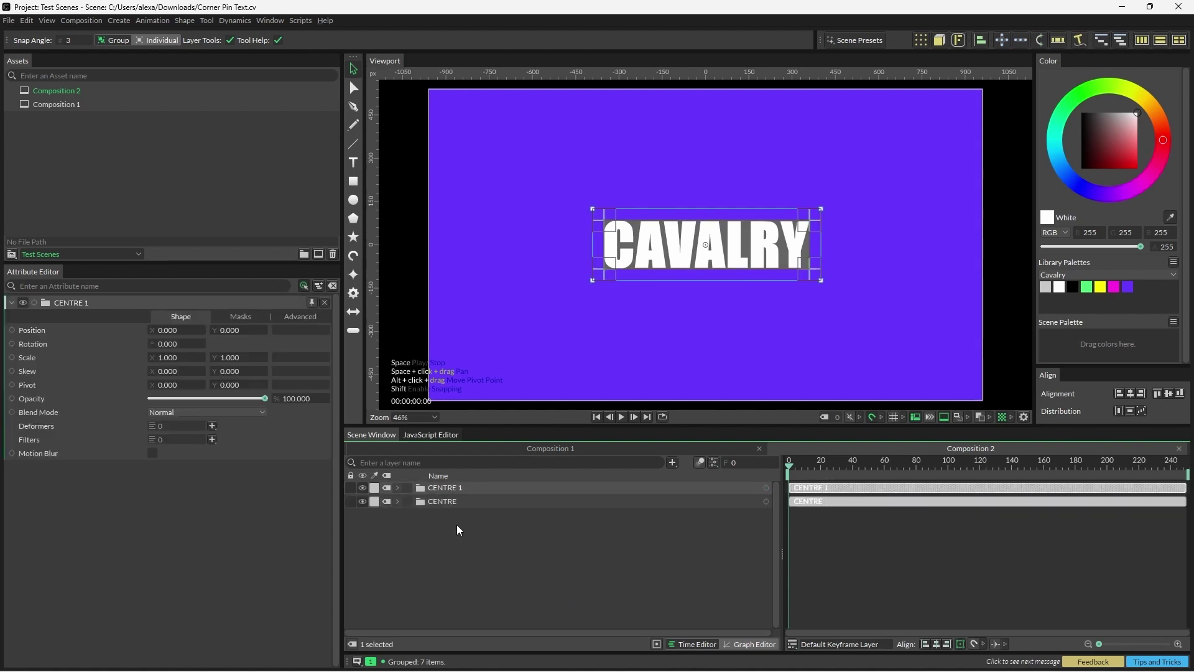
Rename the copy UPPER, raise its four corner pins above CENTRE, and reselect CENTRE
key("Return")
left_click(450, 487)
scroll(632, 189, "up", 2)
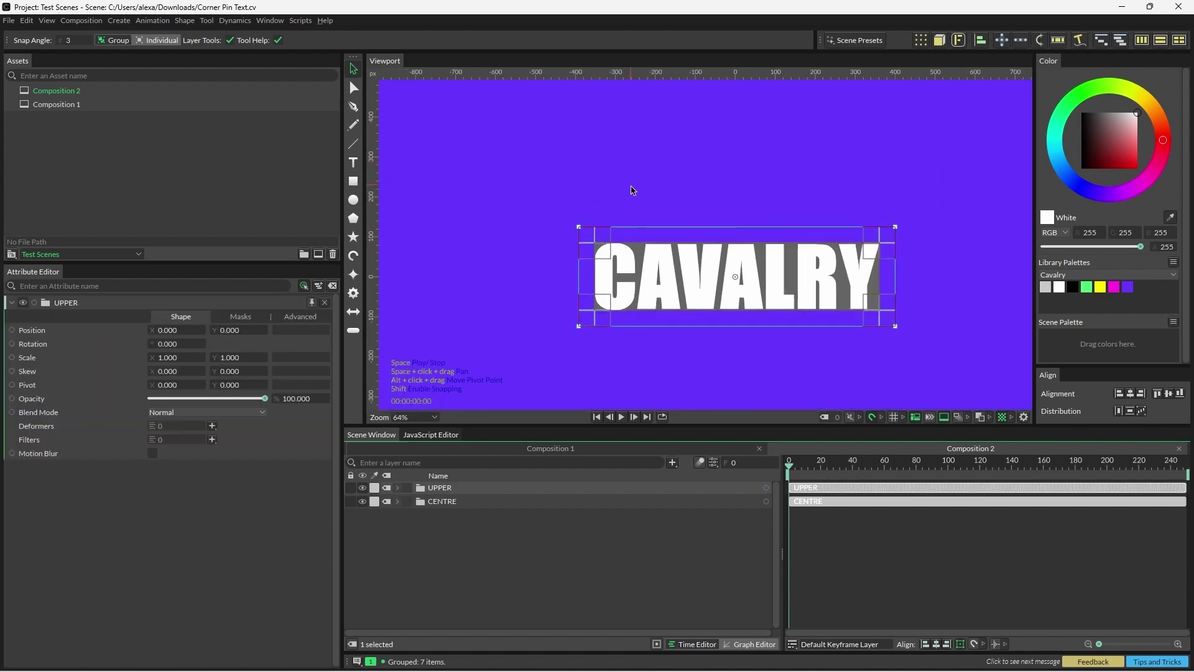
scroll(632, 190, "up", 1)
left_click_drag(541, 258, 541, 176)
left_click_drag(541, 348, 543, 279)
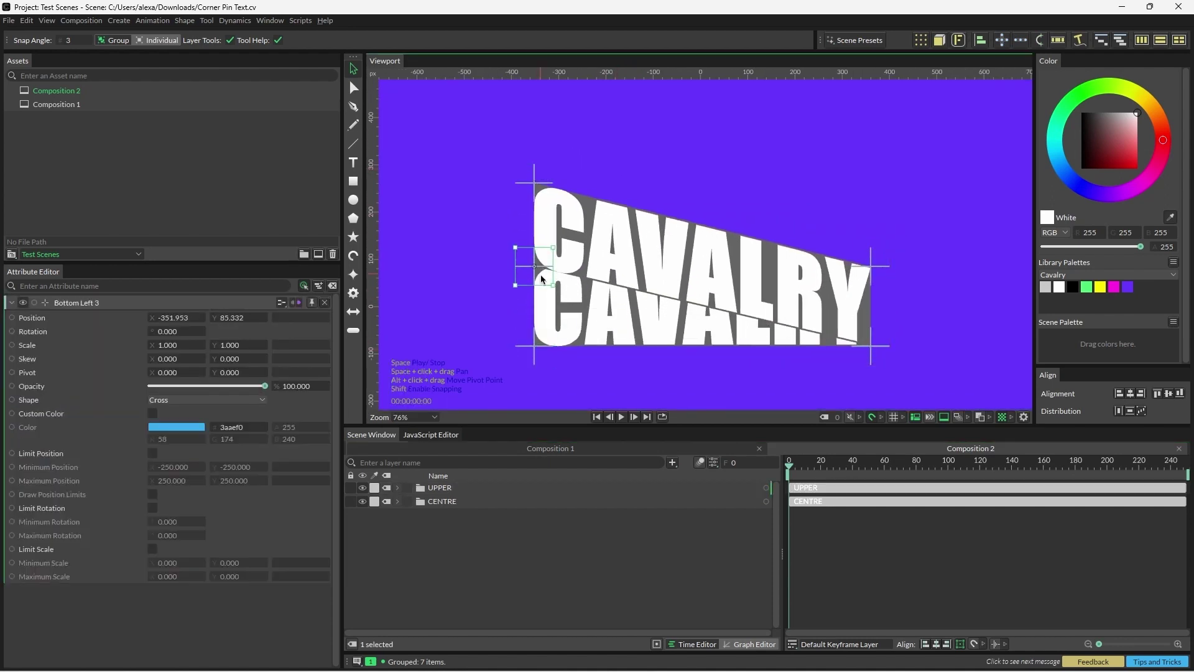
left_click_drag(871, 266, 871, 182)
left_click_drag(871, 346, 869, 271)
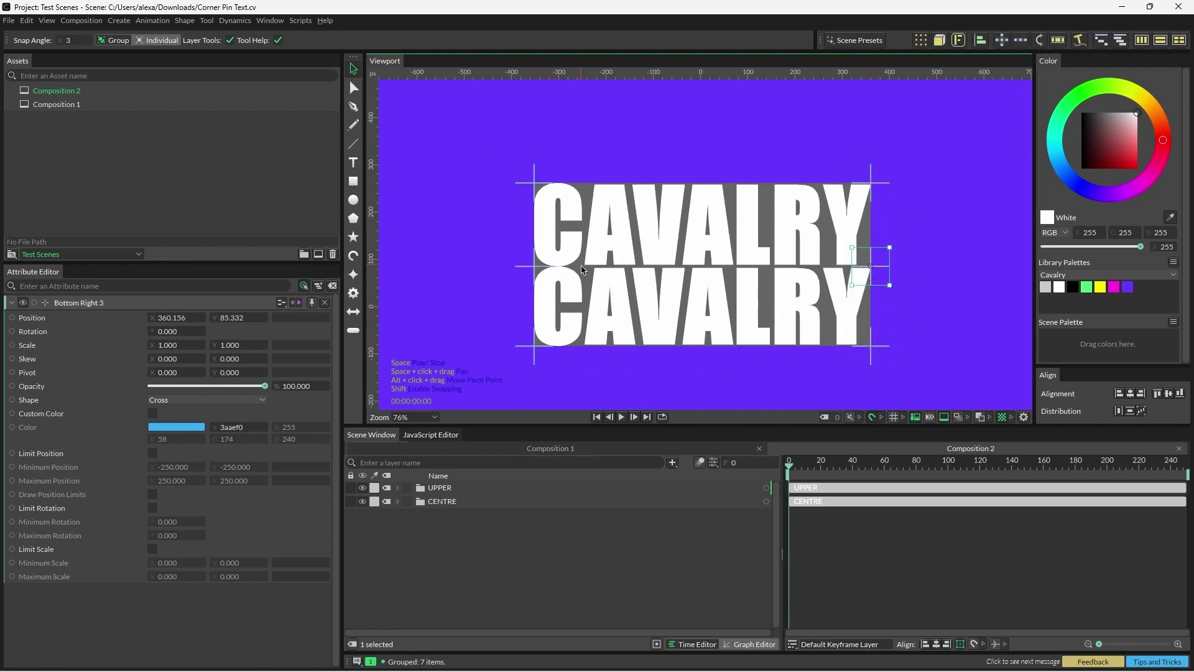
left_click_drag(738, 312, 688, 277)
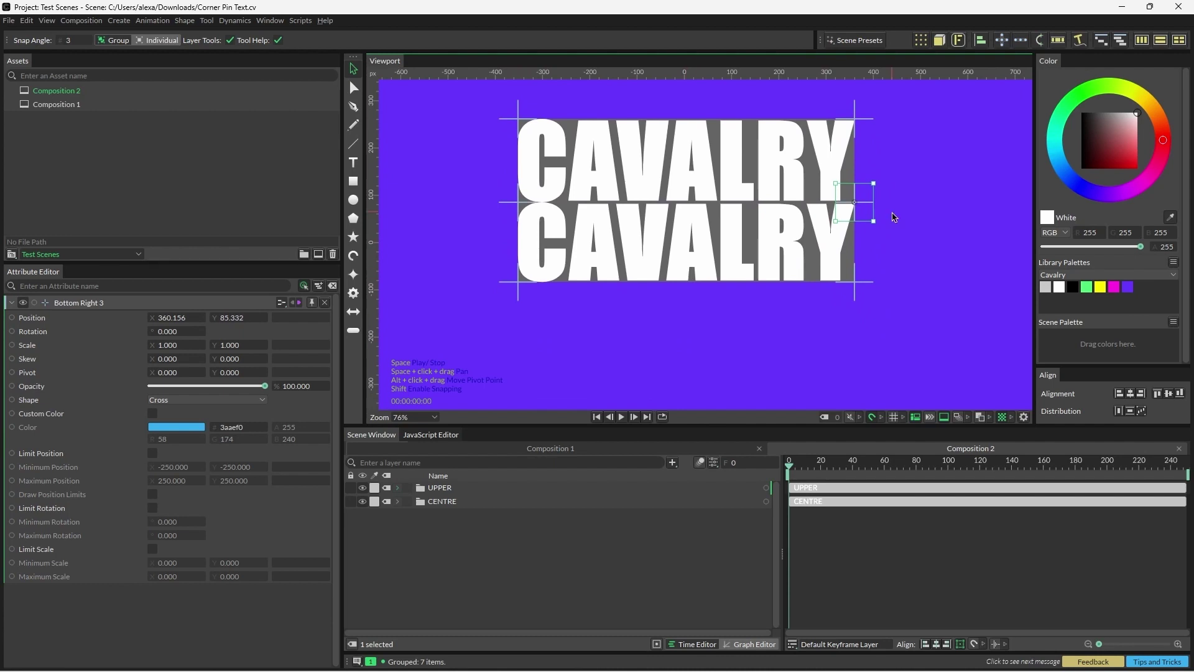
left_click(453, 502)
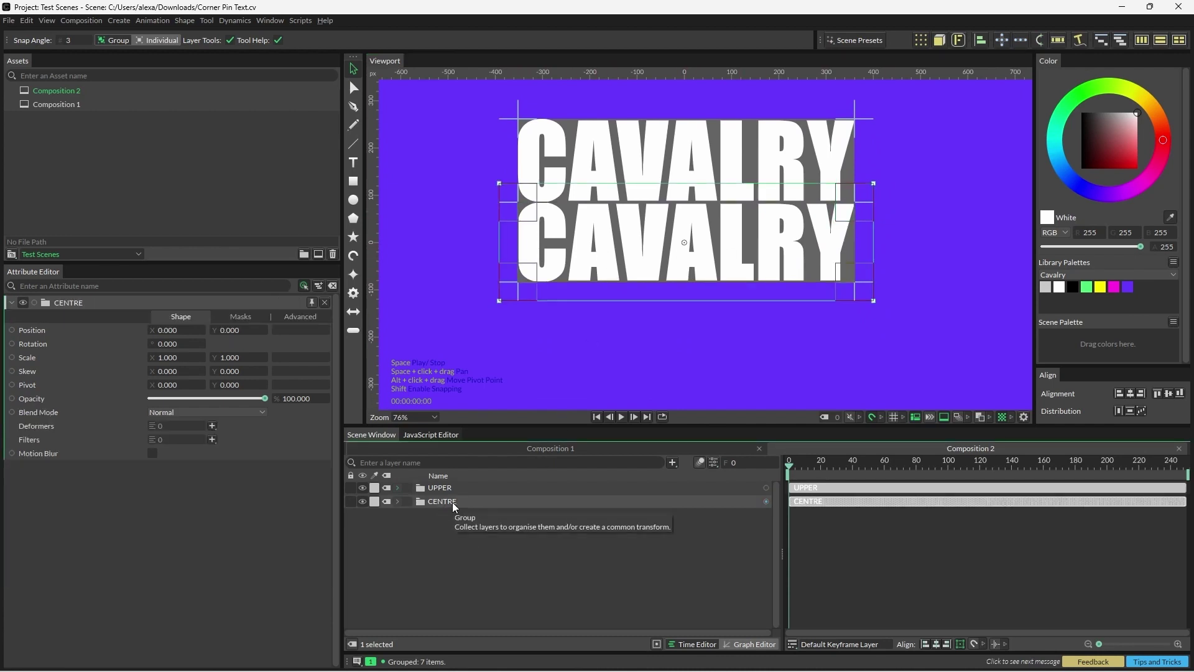
Duplicate the CENTRE group, hide the UPPER line, and select the new copy
key("ctrl+d")
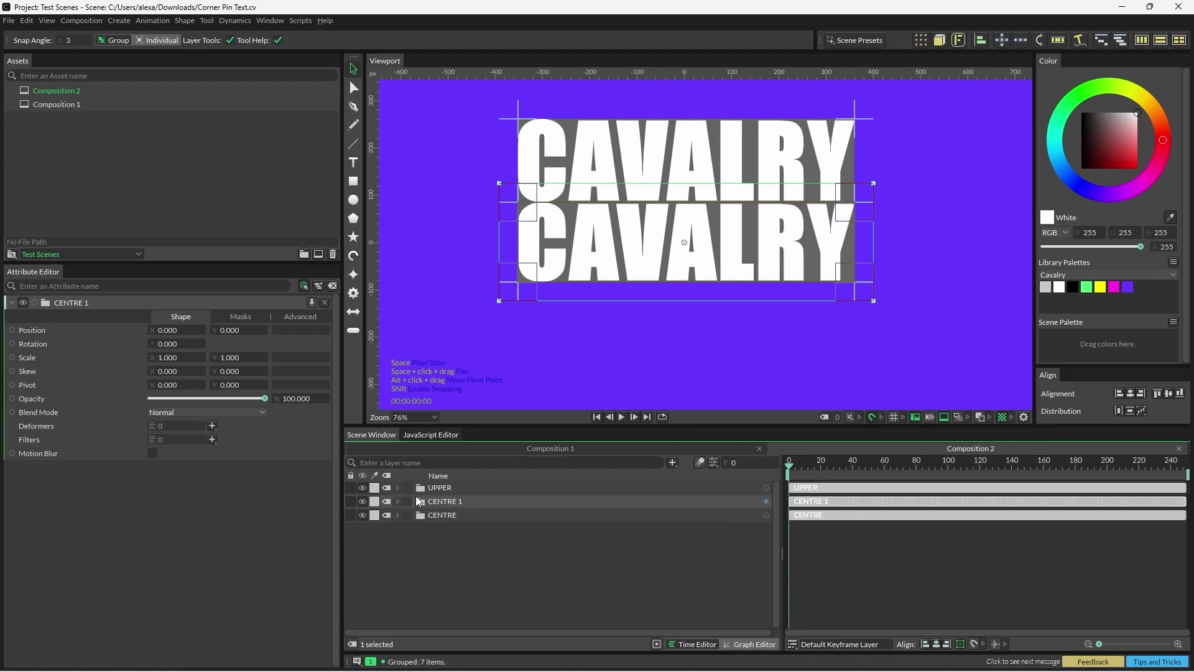
left_click(363, 489)
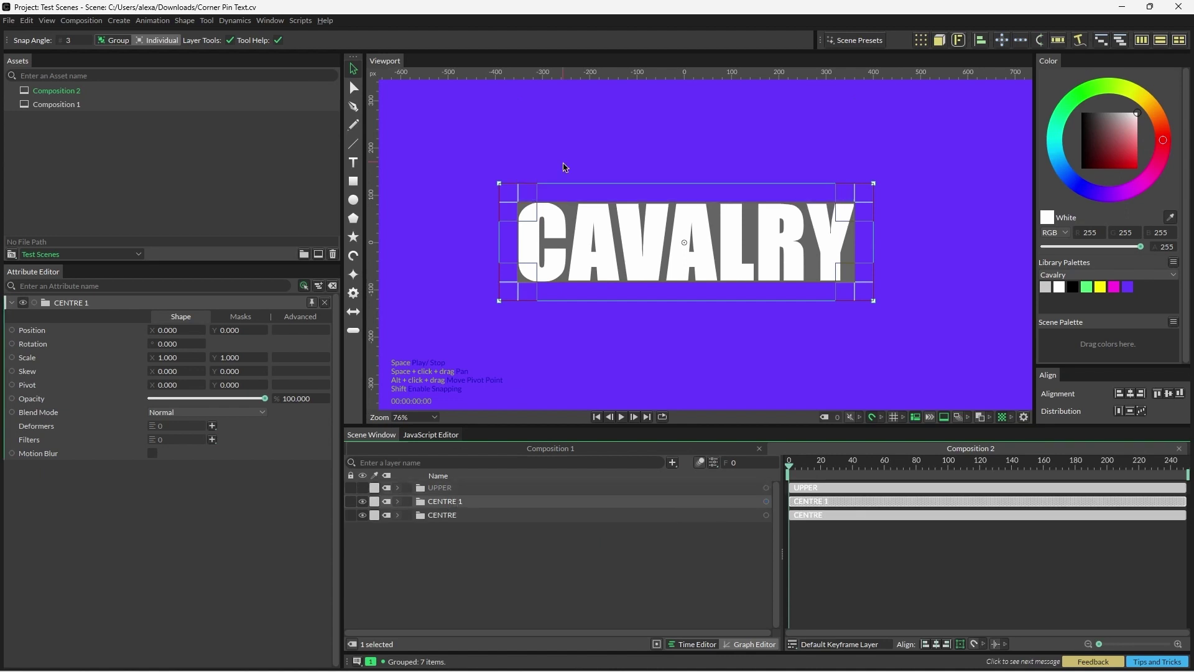
left_click(446, 563)
left_click(446, 502)
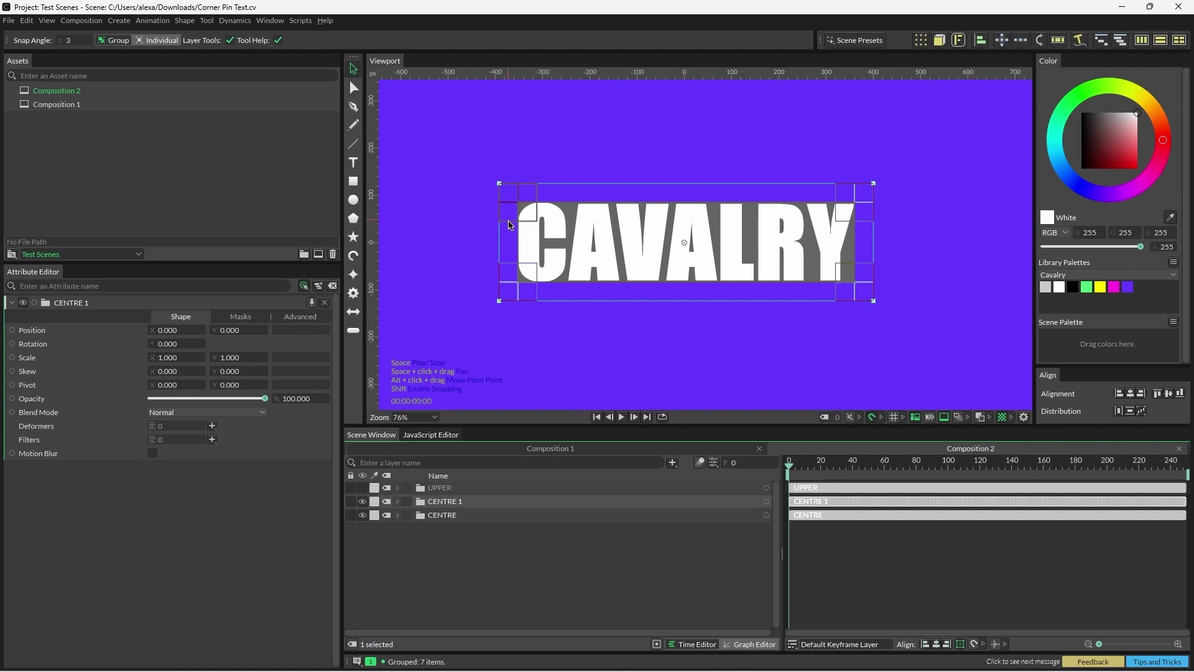
Pull the copy's corner pins down and move it below CENTRE as the LOWER line
left_click_drag(519, 207, 520, 357)
left_click_drag(521, 273, 526, 289)
left_click_drag(855, 283, 856, 360)
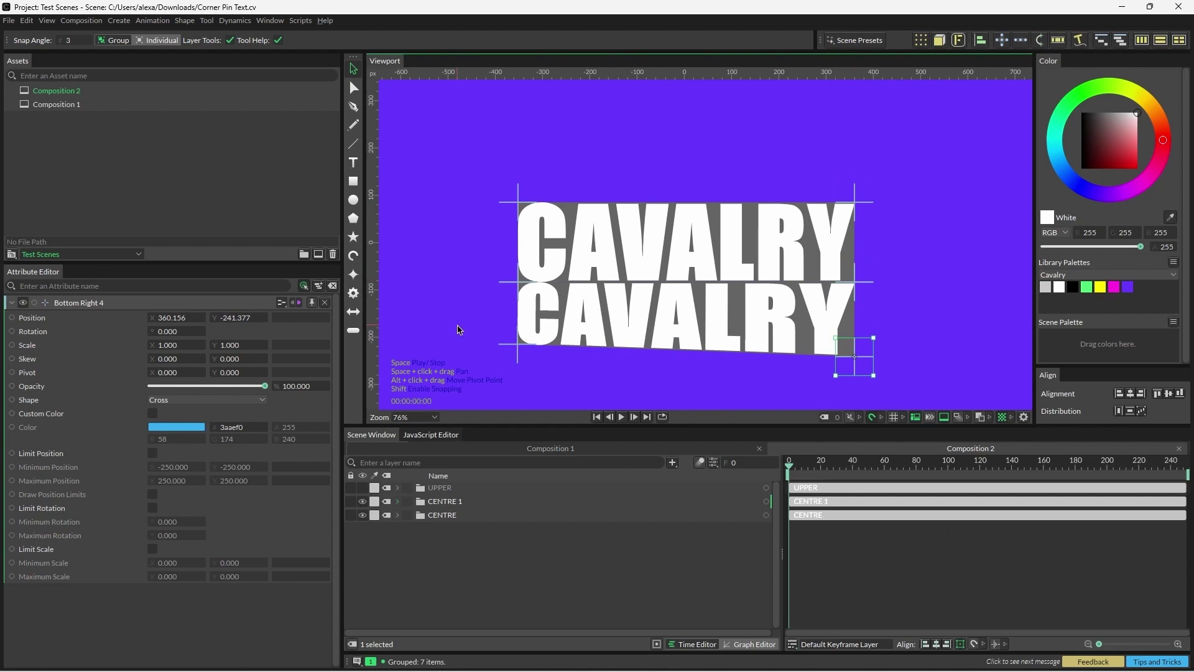
left_click_drag(525, 352, 527, 367)
left_click(447, 502)
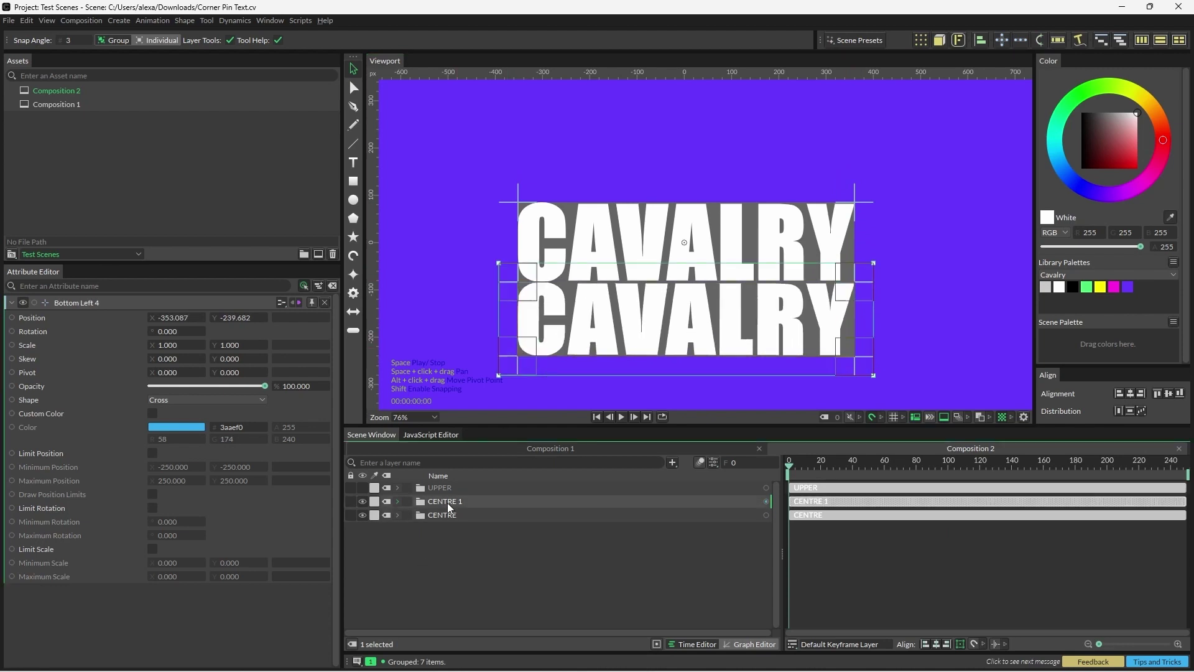
left_click_drag(456, 507, 461, 546)
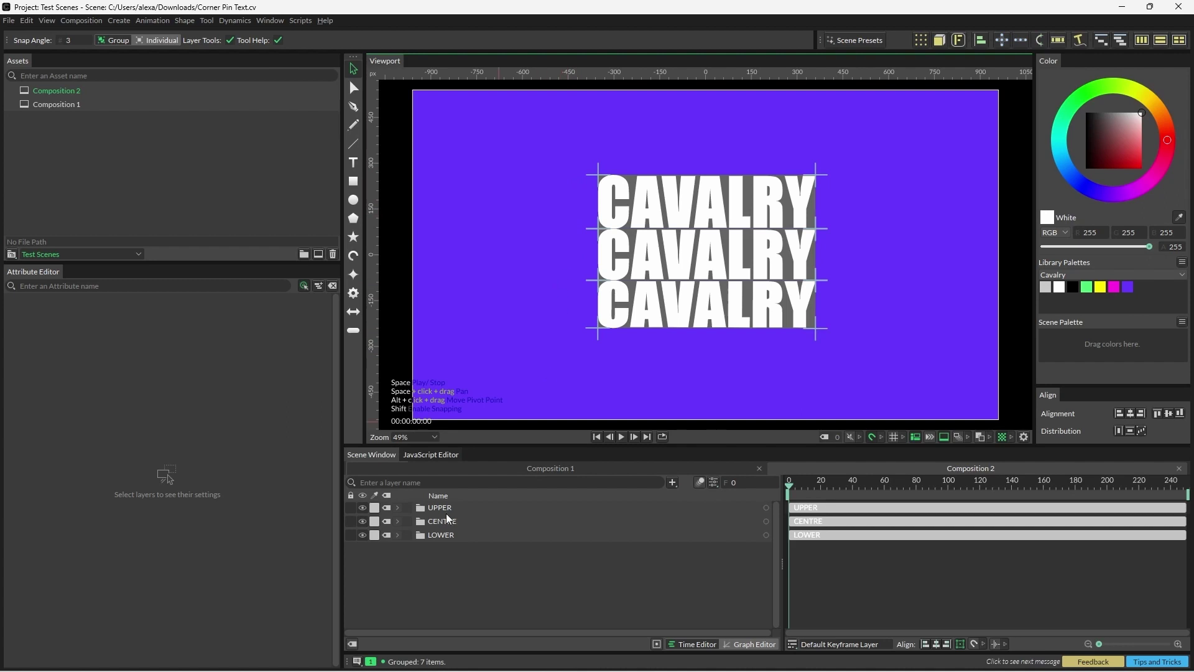
Expand and select the CENTRE group, framing all three lines in the view
left_click(396, 522)
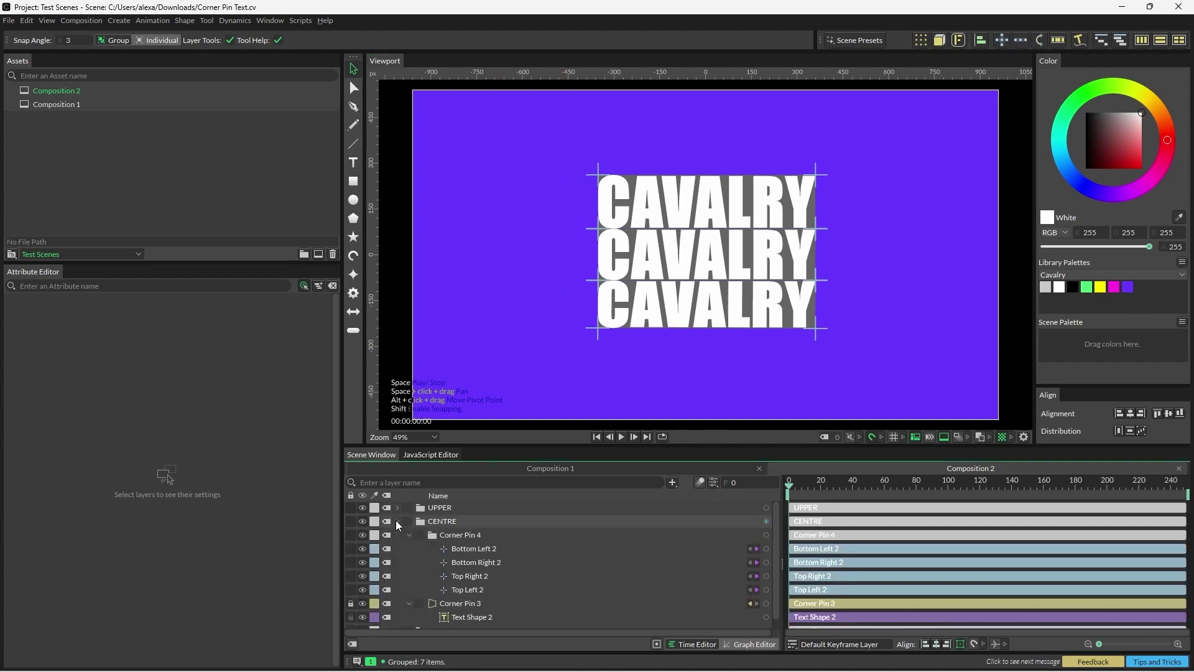
left_click(449, 524)
left_click_drag(558, 369, 530, 297)
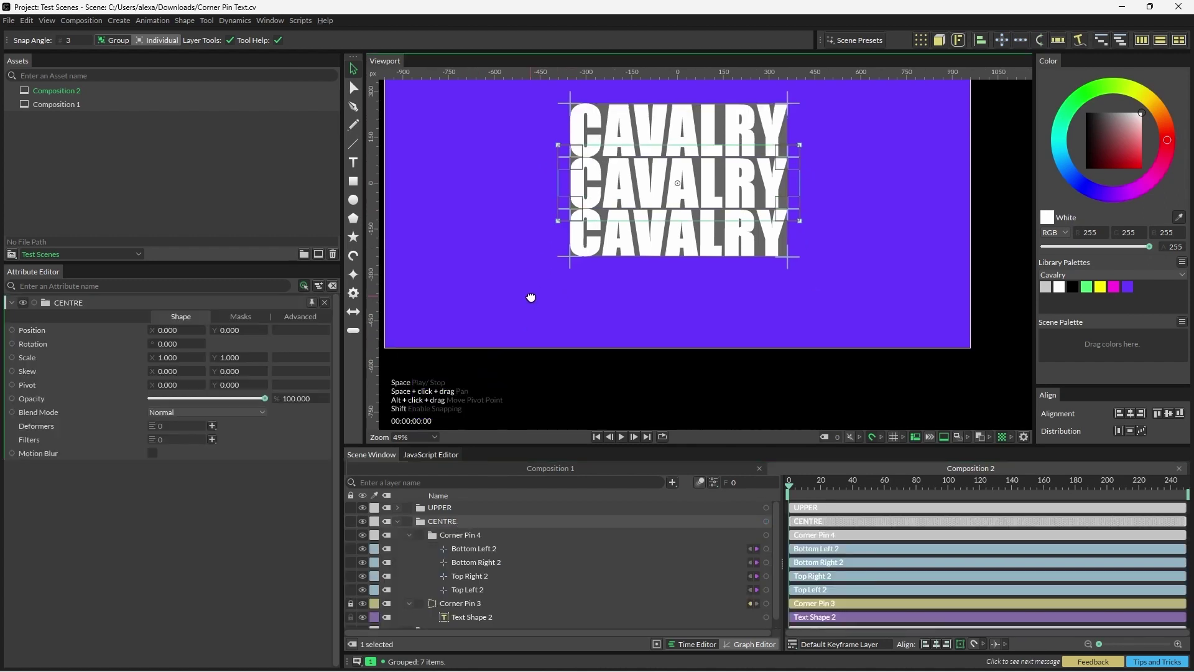
Link UPPER's Bottom Right 3 and Bottom Left 3 Y positions to CENTRE's Top Right 2 and Top Left 2
left_click(469, 575)
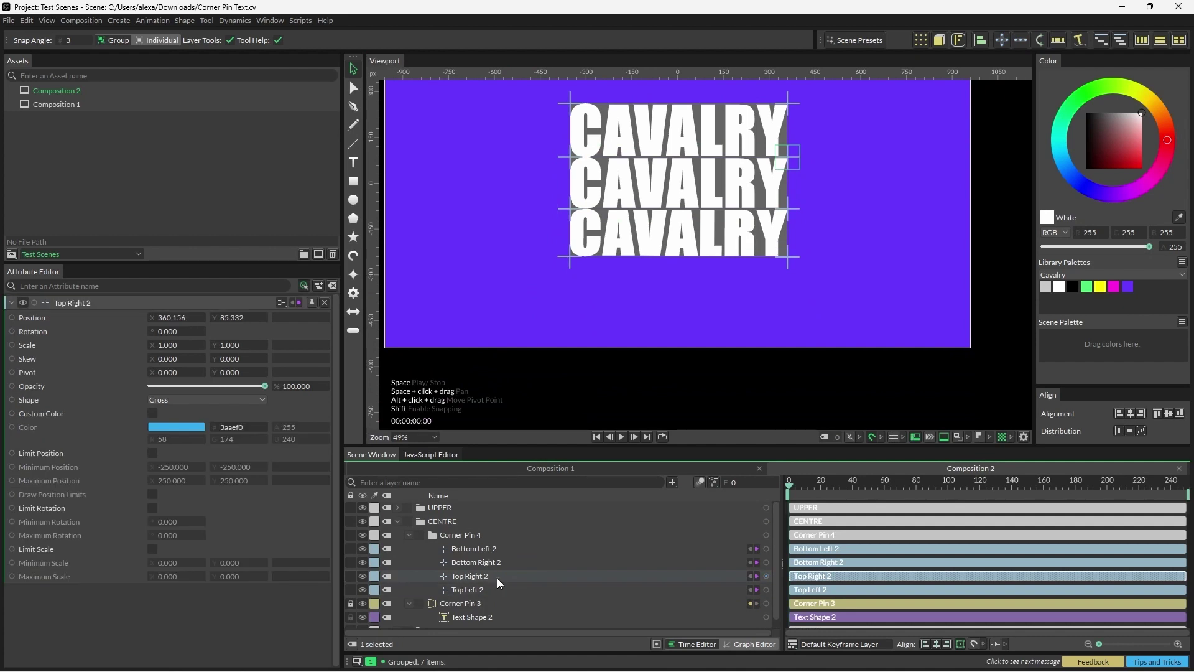
left_click_drag(536, 313, 461, 320)
scroll(500, 419, "up", 3)
left_click(397, 507)
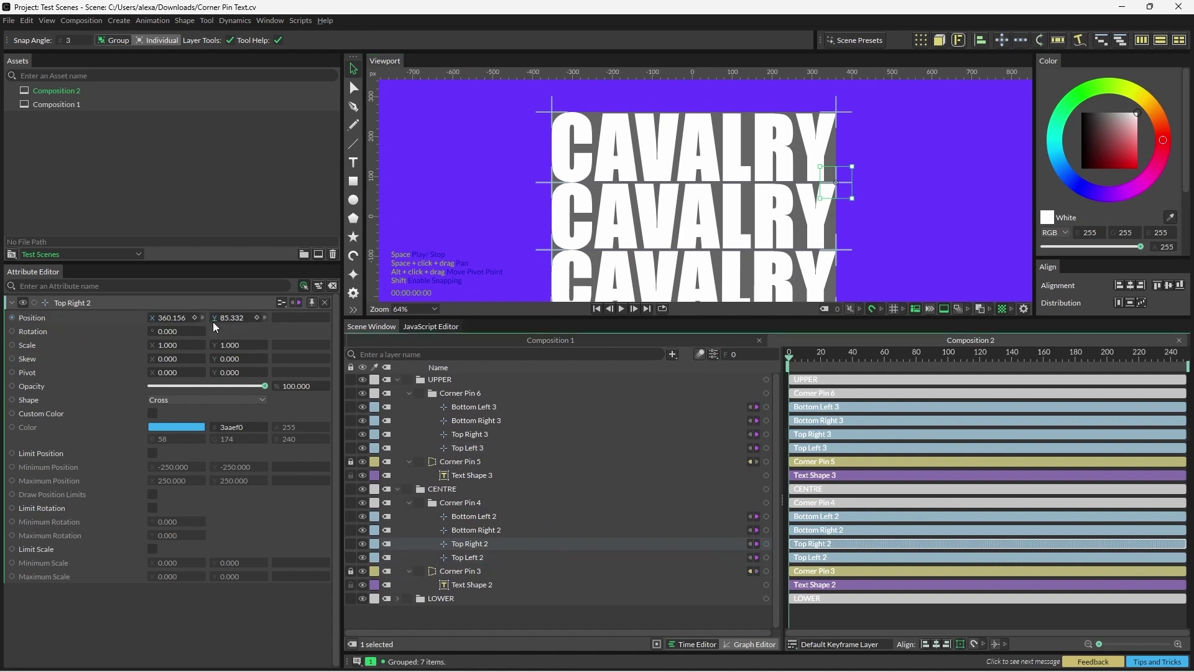
left_click_drag(213, 318, 473, 422)
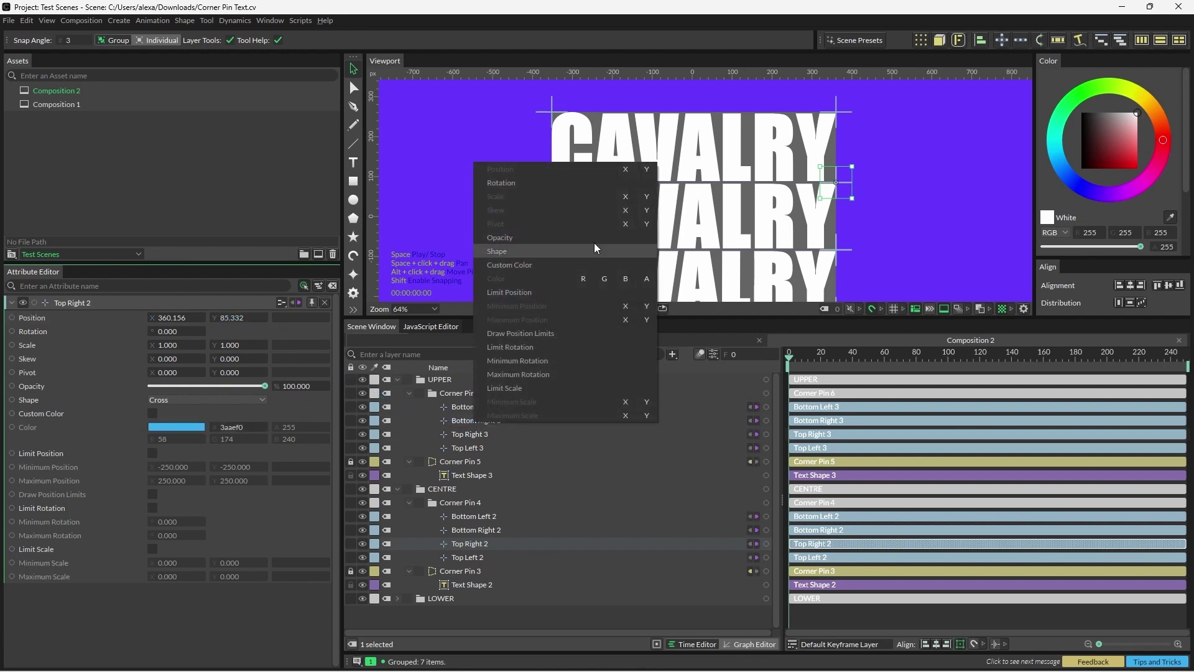
left_click(647, 168)
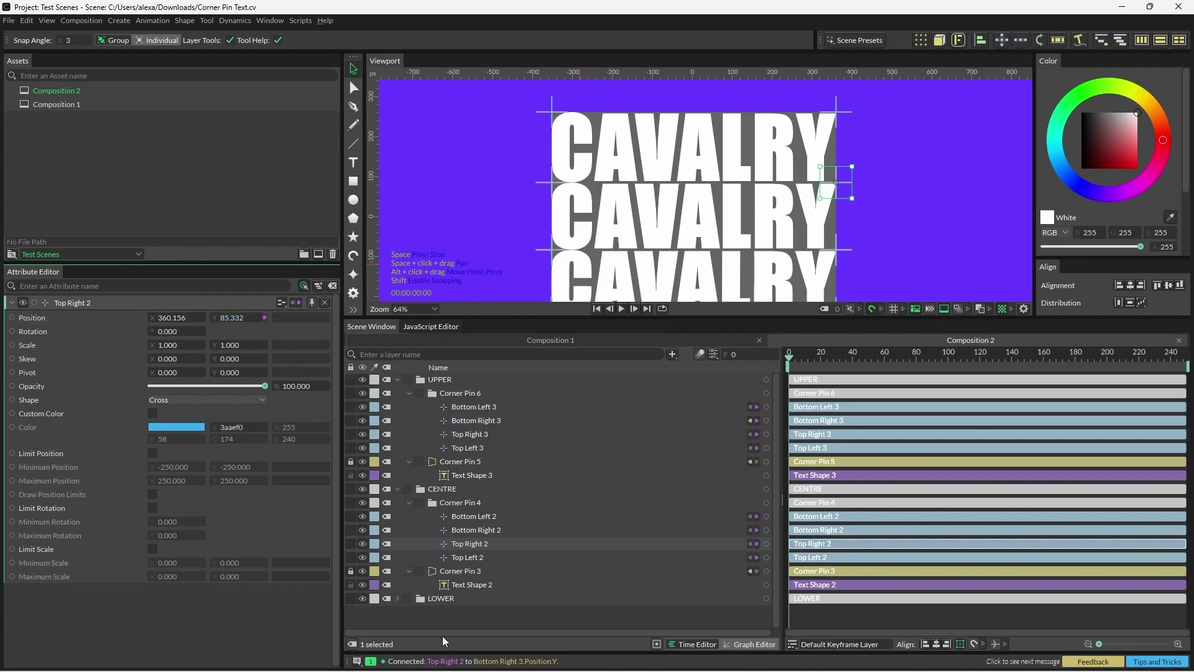
left_click(479, 558)
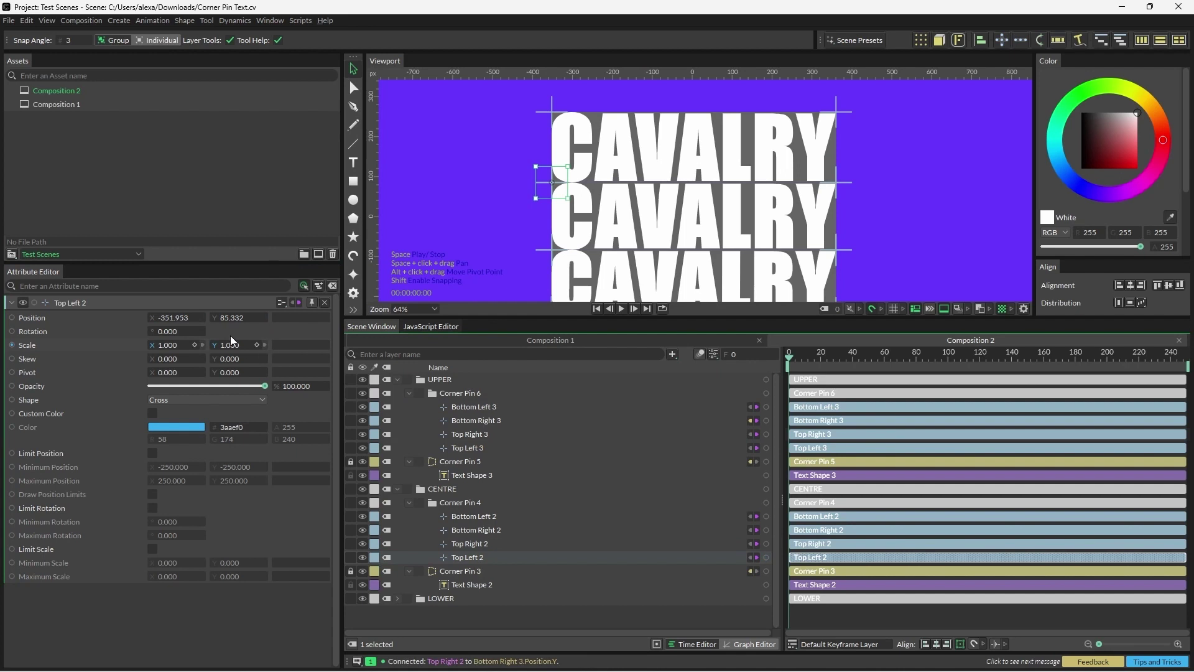
left_click_drag(215, 317, 473, 408)
left_click(646, 413)
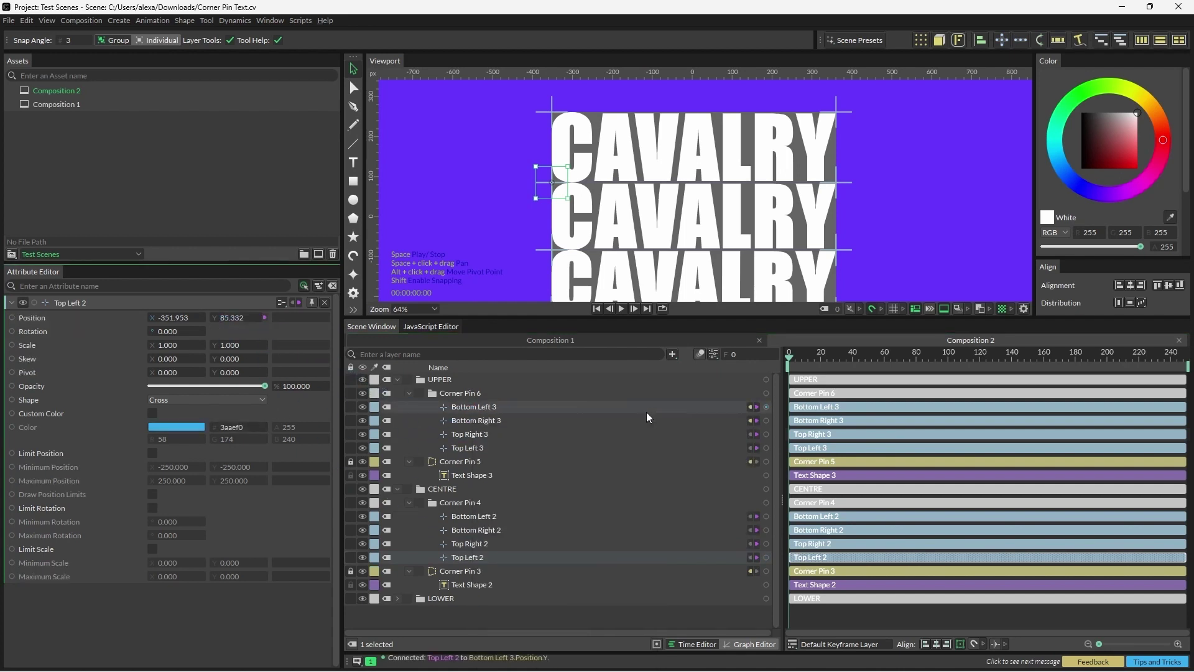
left_click(398, 378)
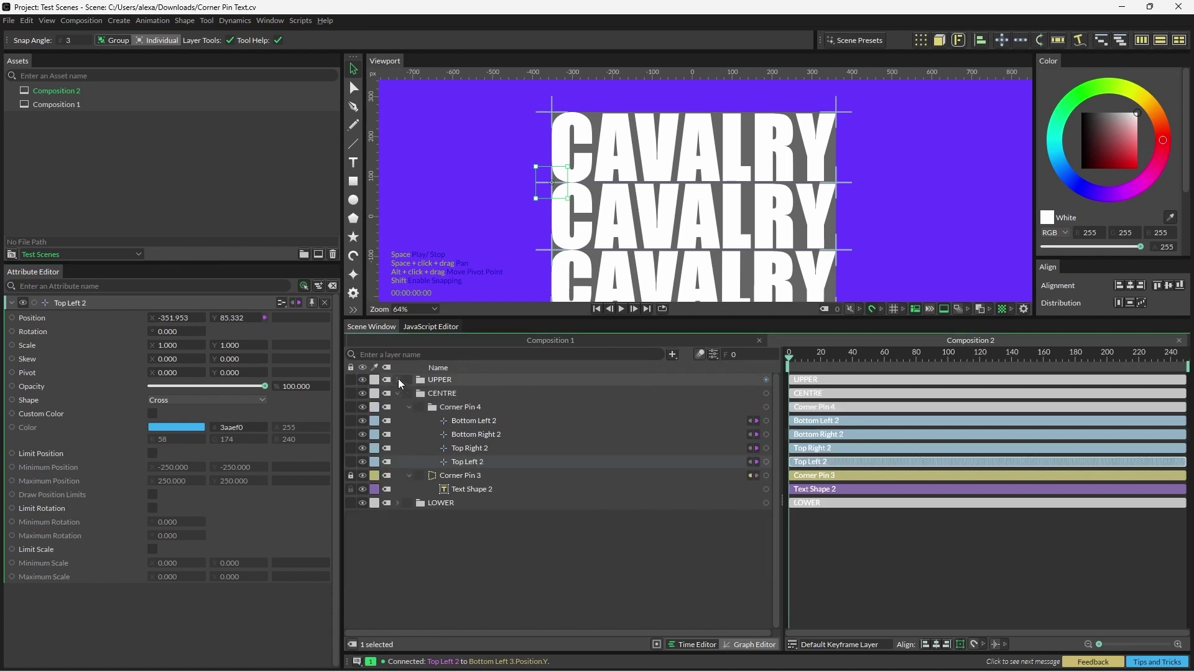
Link LOWER's Top Right 4 and Top Left 4 Y positions to CENTRE's Bottom Right 2 and Bottom Left 2
left_click(397, 503)
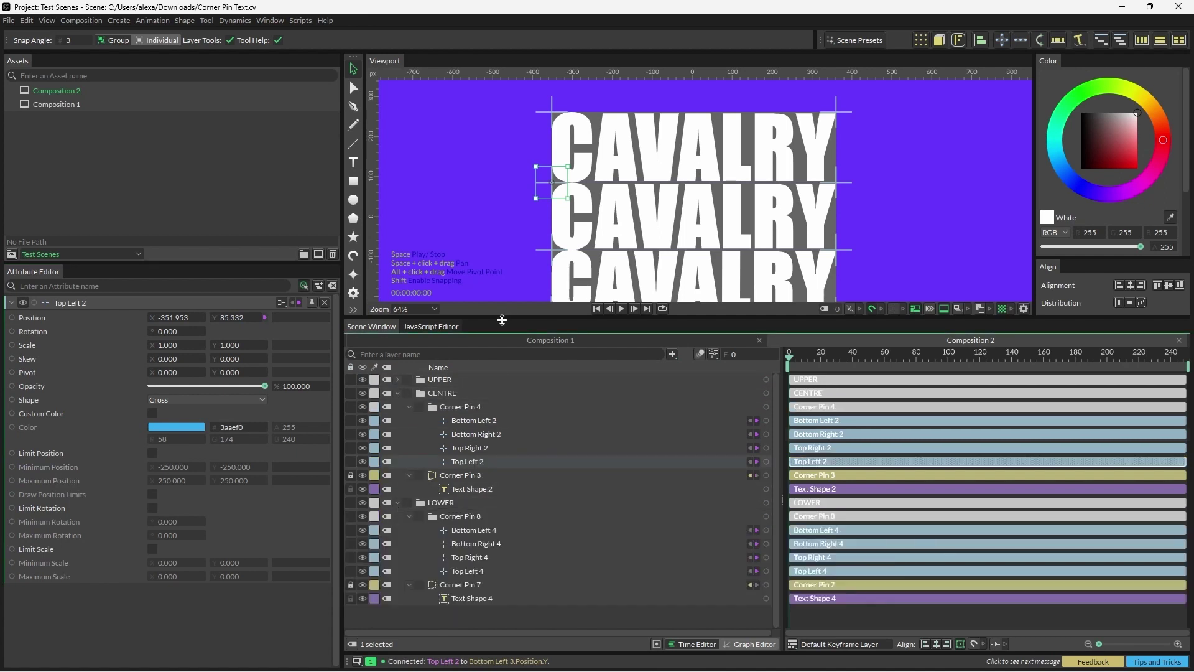
left_click_drag(494, 313, 493, 268)
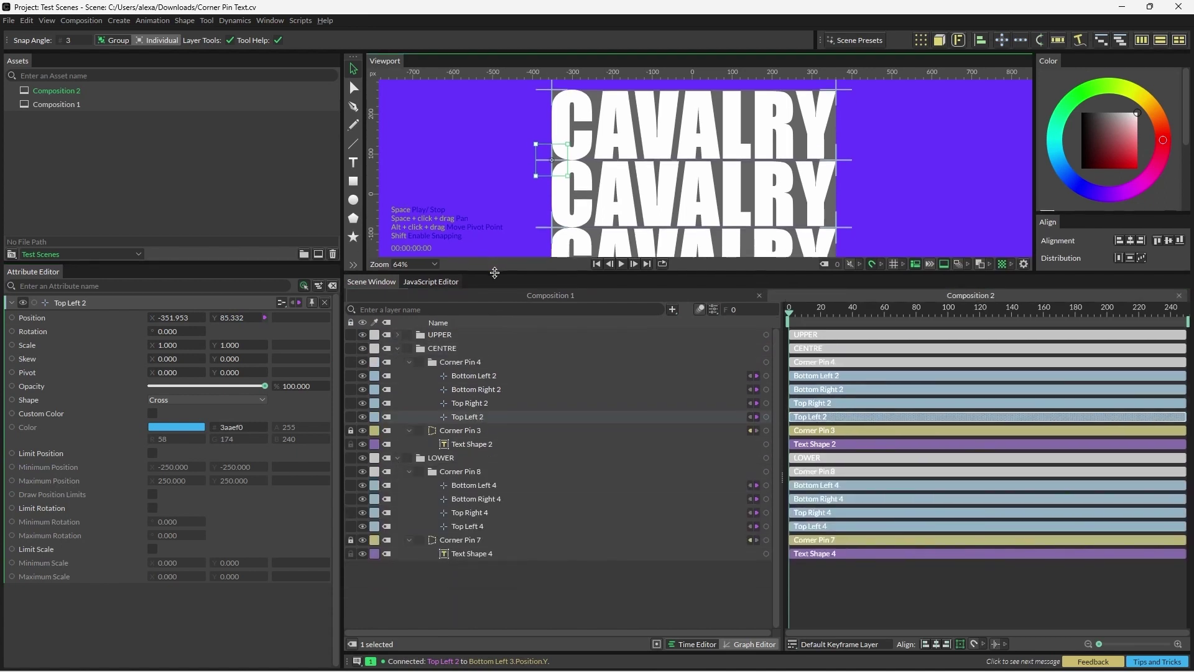
left_click(483, 388)
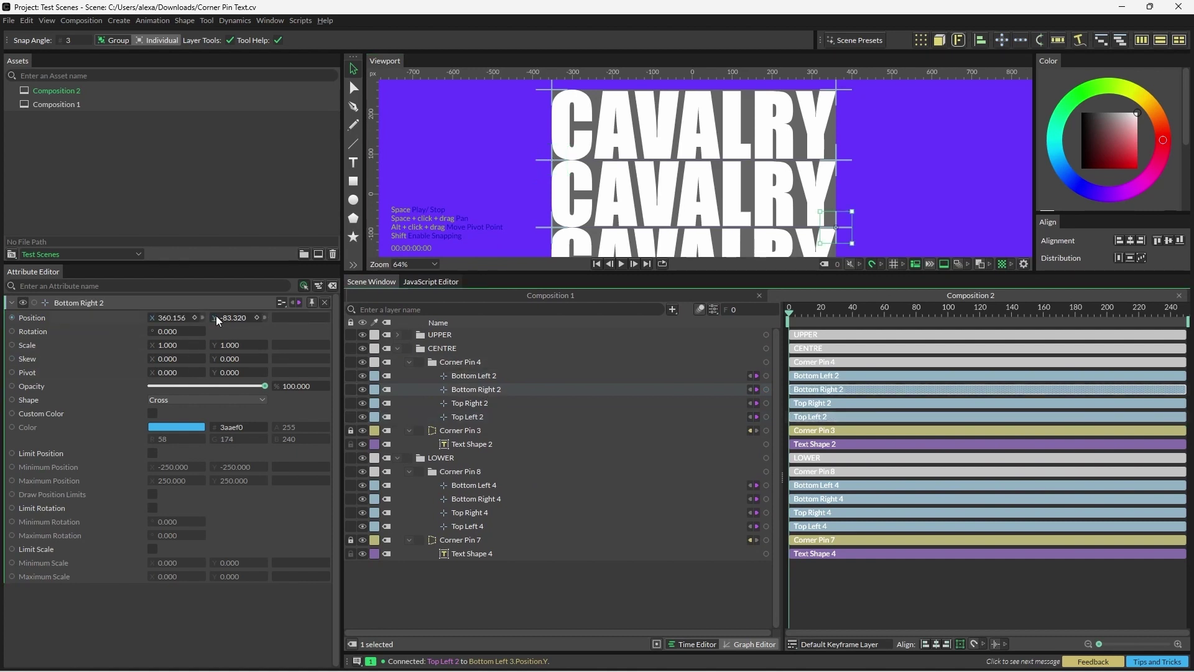
left_click_drag(215, 316, 474, 515)
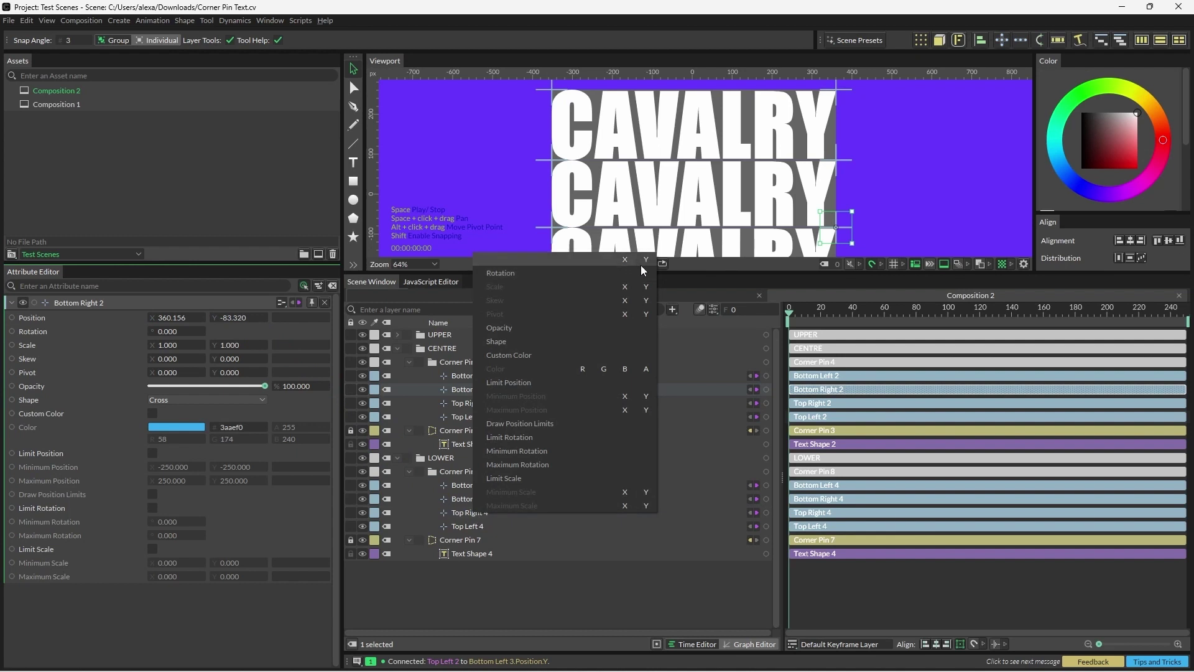
left_click(641, 265)
left_click(517, 376)
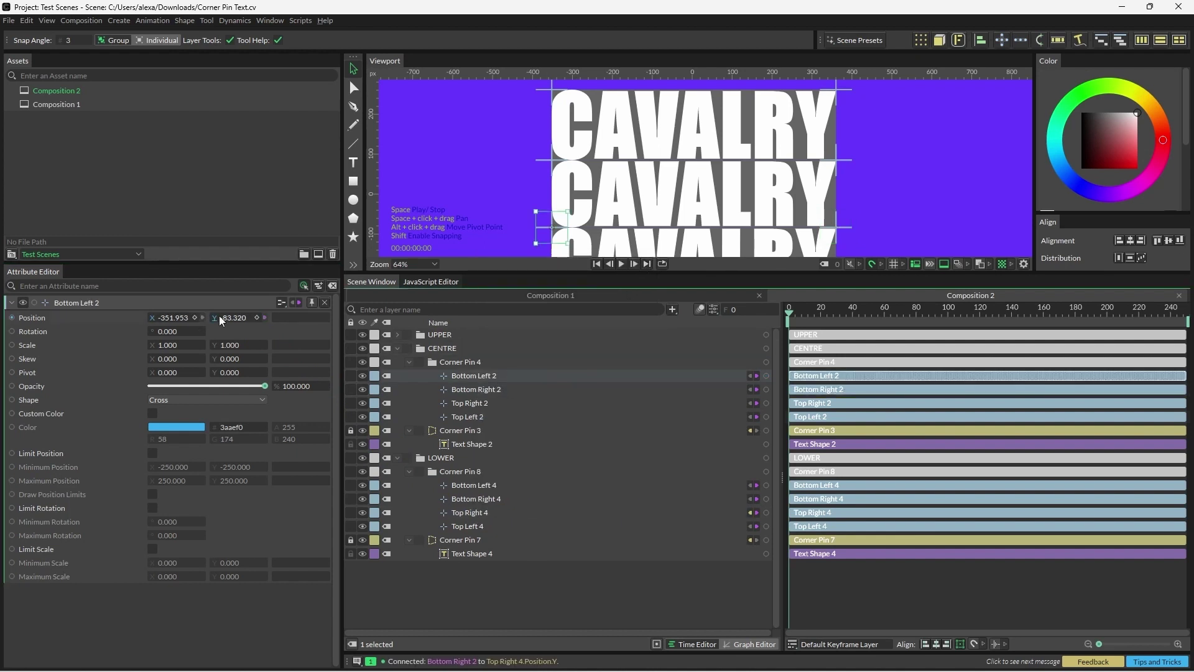
left_click_drag(219, 316, 472, 526)
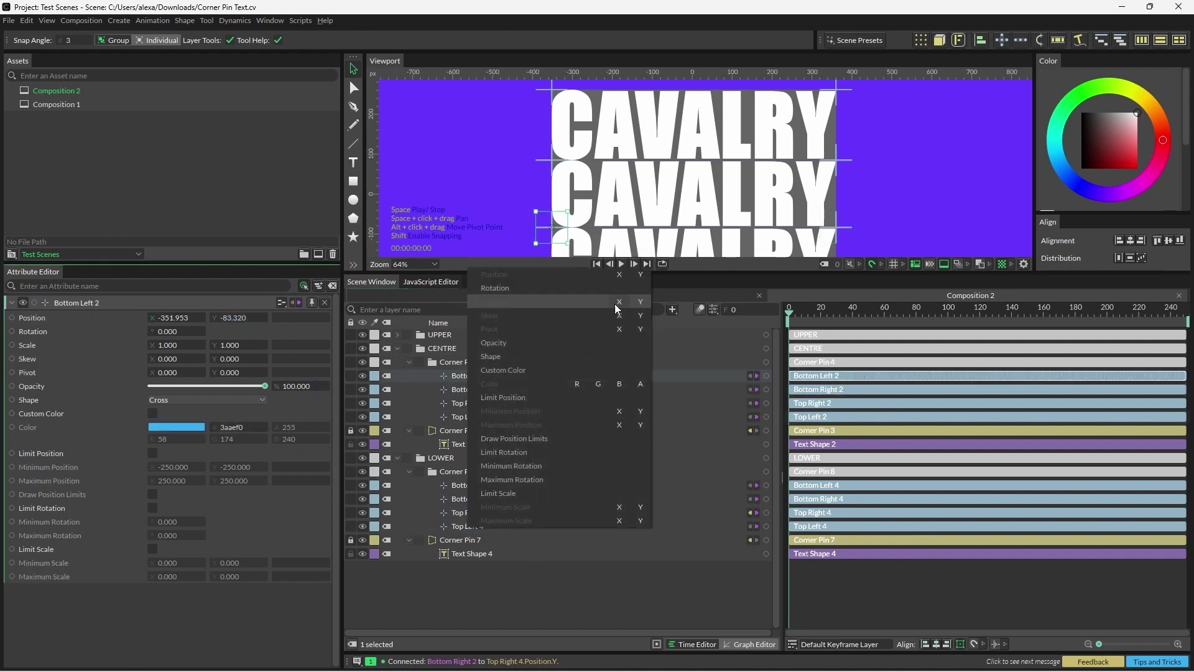
left_click(641, 274)
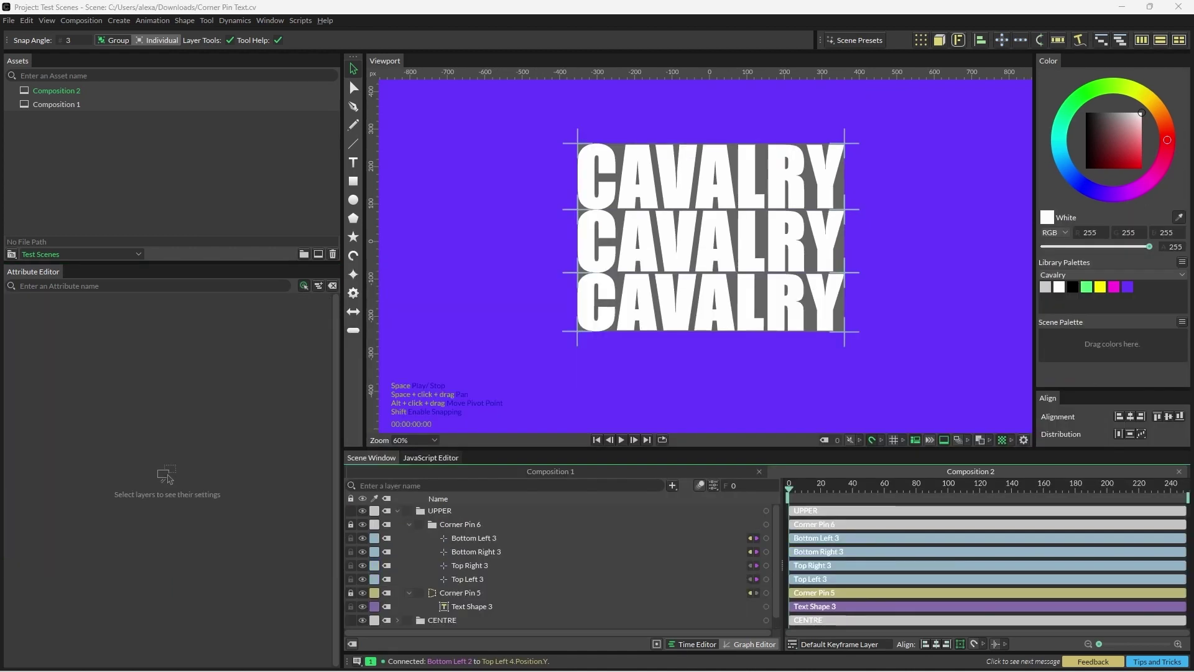
Hide the corner pin handles of the upper and lower lines
left_click(363, 525)
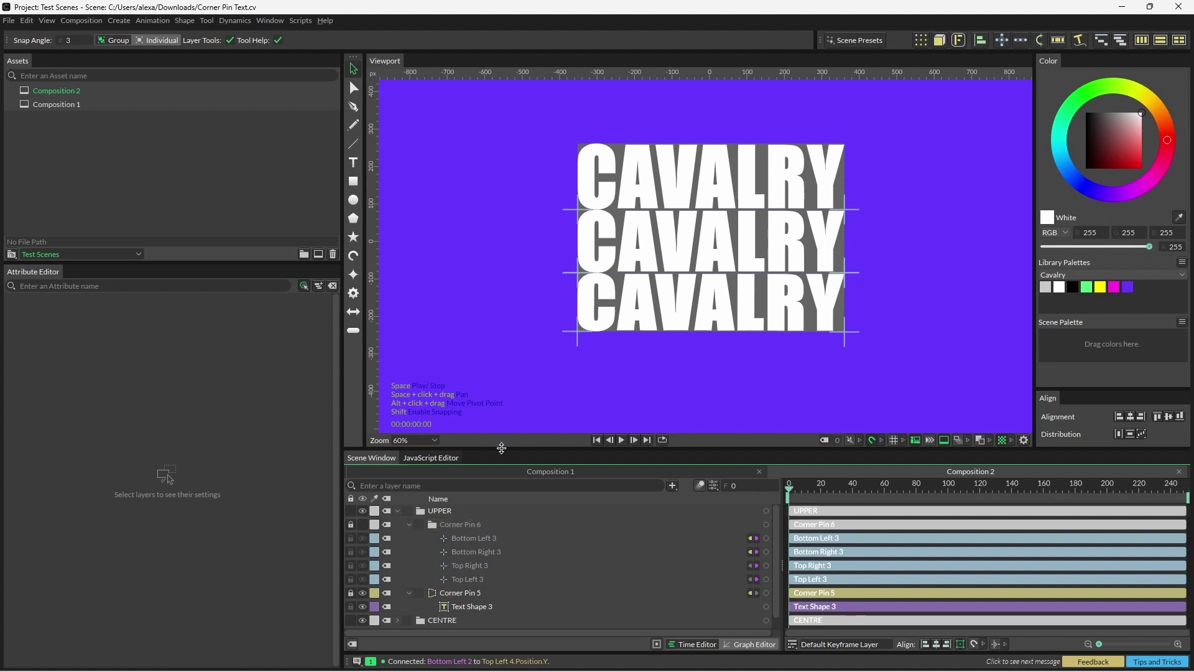
left_click_drag(502, 448, 507, 371)
left_click(397, 433)
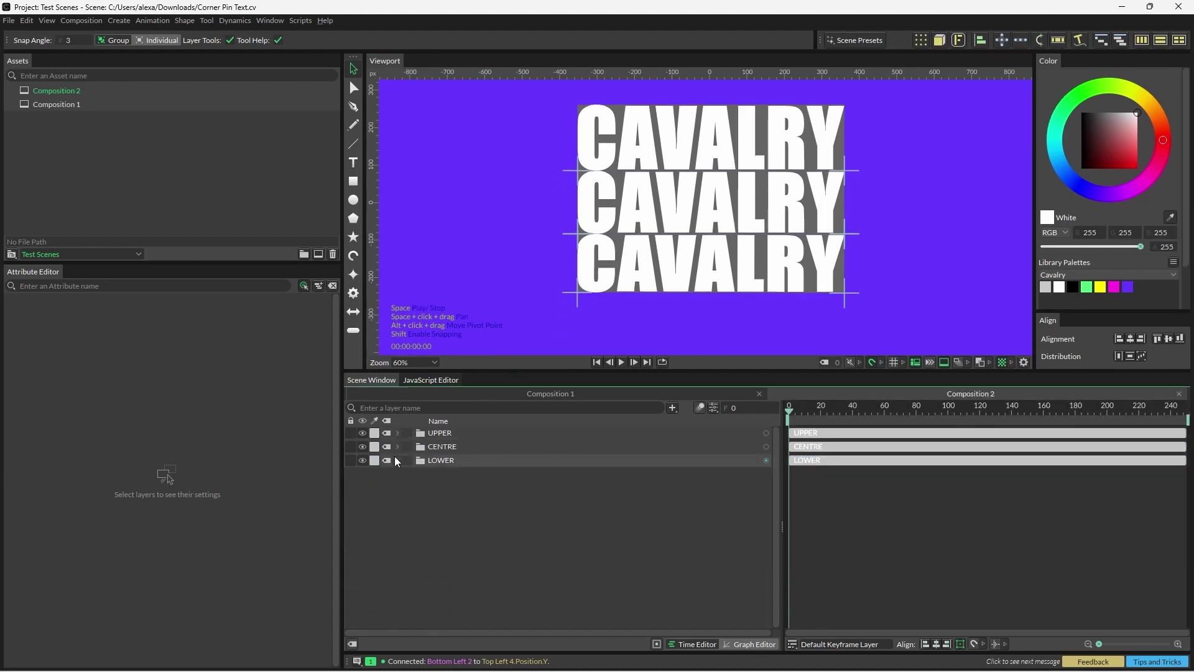
left_click(398, 460)
left_click(363, 474)
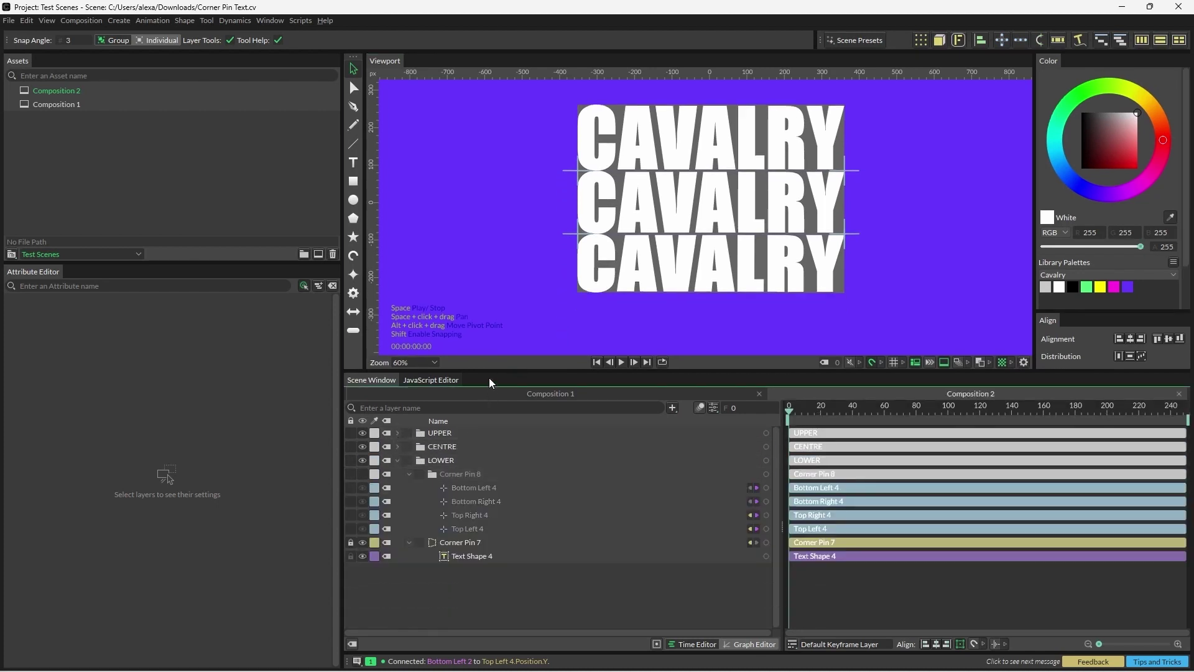
left_click_drag(489, 375, 489, 431)
Inspect Corner Pin 7, 3 and 5, then clear the selection and collapse the tree
left_click(462, 606)
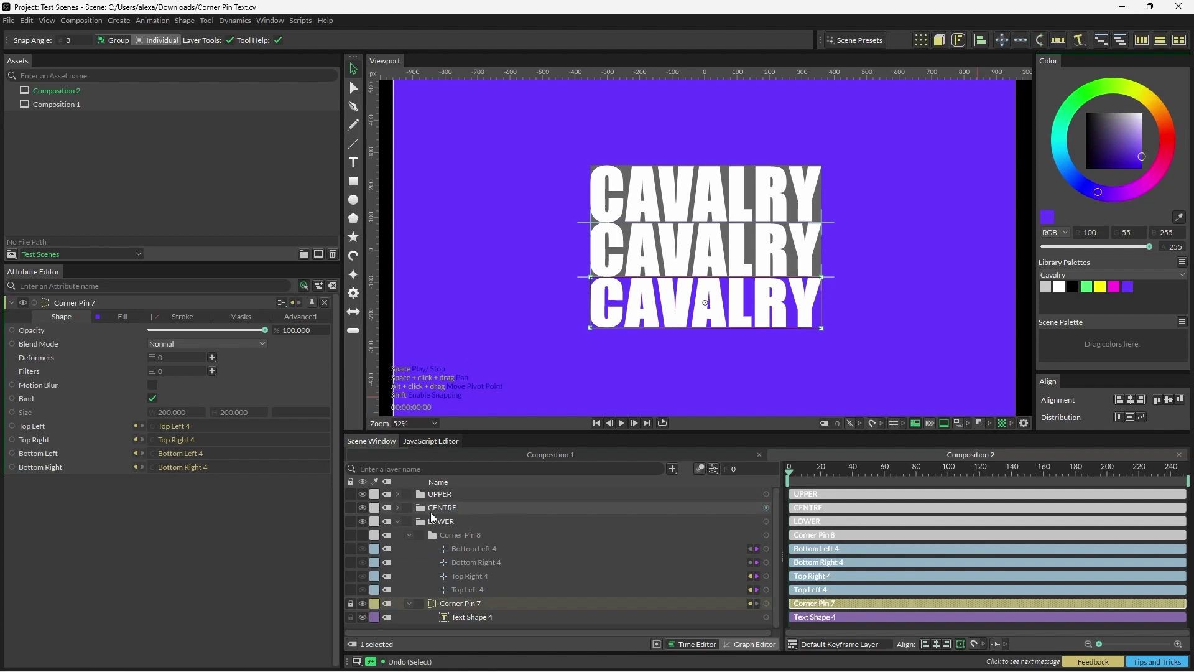
left_click(398, 508)
left_click(471, 591)
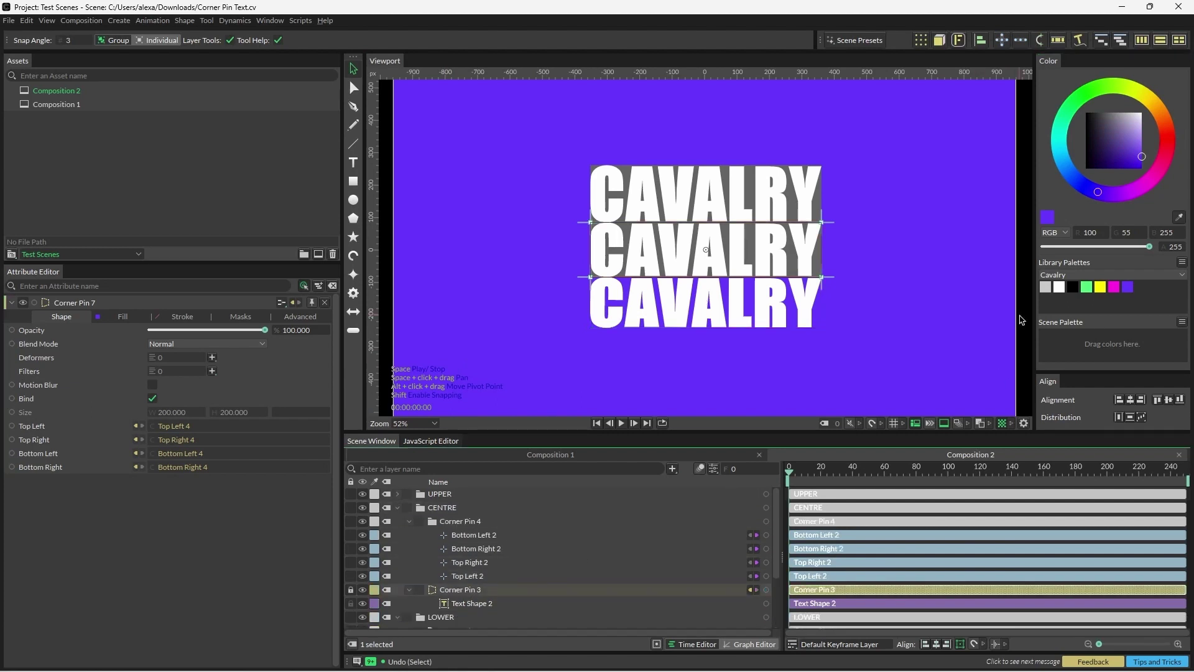
left_click(397, 494)
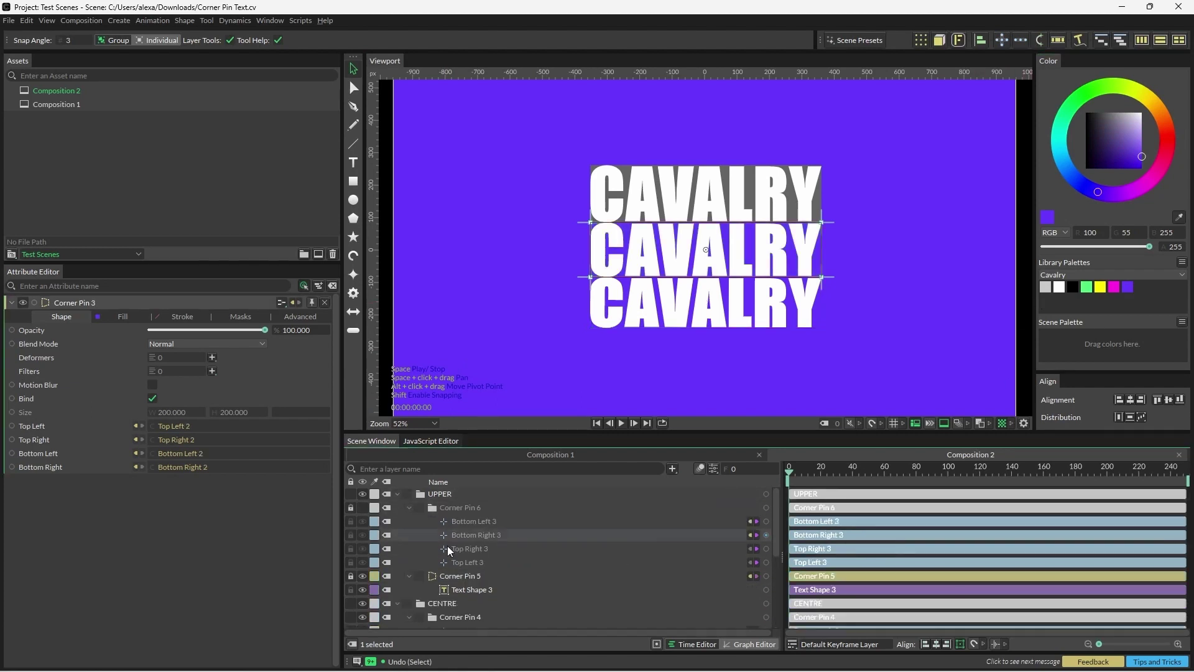
left_click(457, 576)
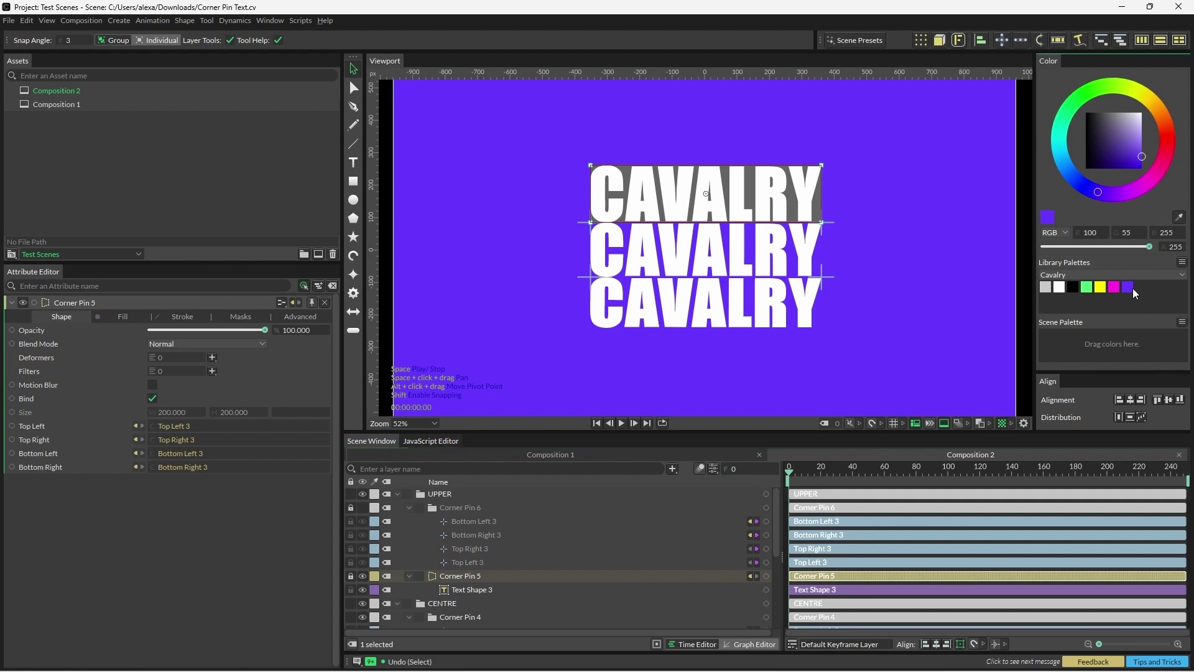
left_click(398, 496)
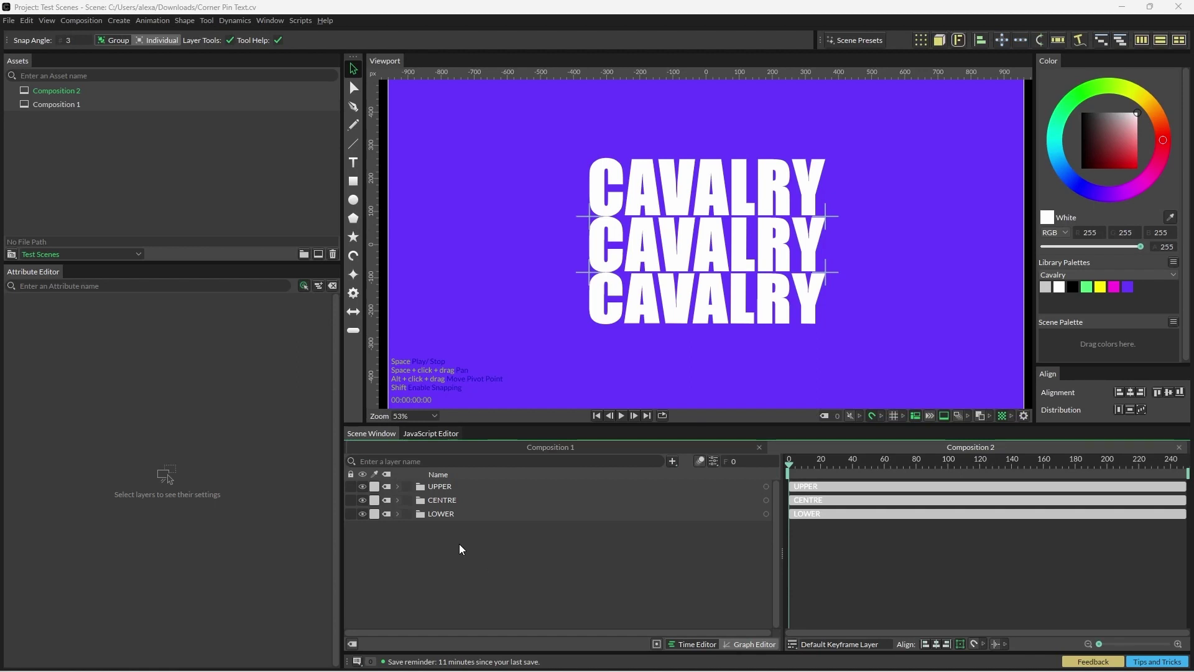
Key Position Y at frame 0 on the four CENTRE corner nulls (85.332 top, -83.320 bottom)
left_click(398, 499)
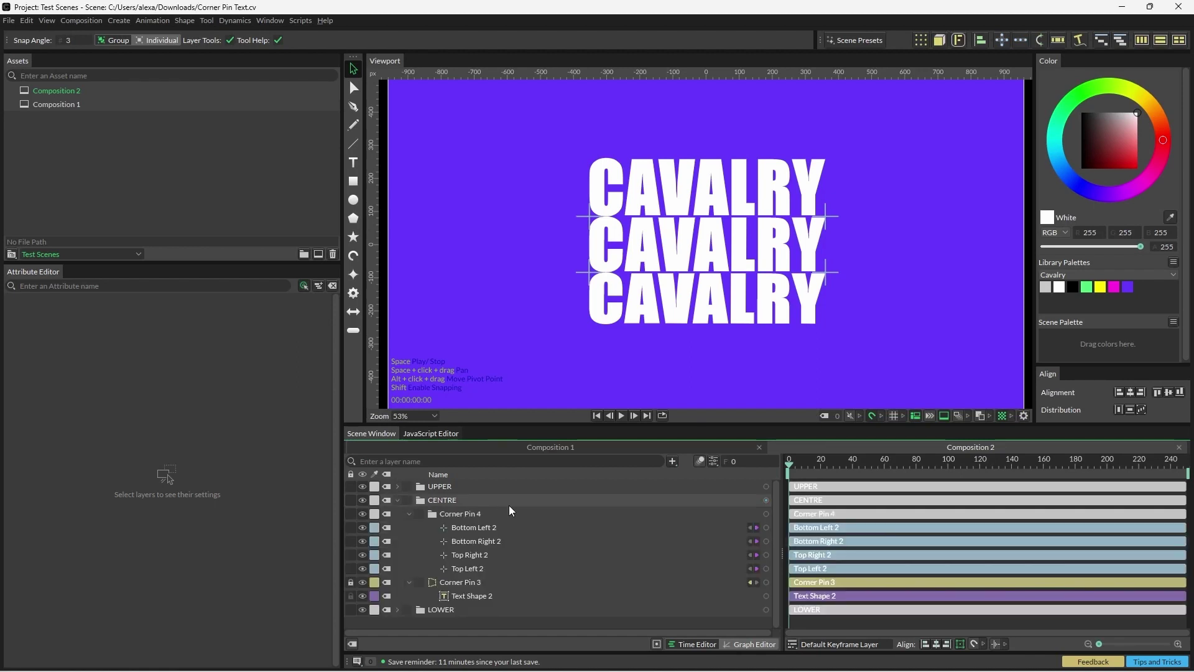
left_click(488, 568)
left_click_drag(487, 564, 498, 525)
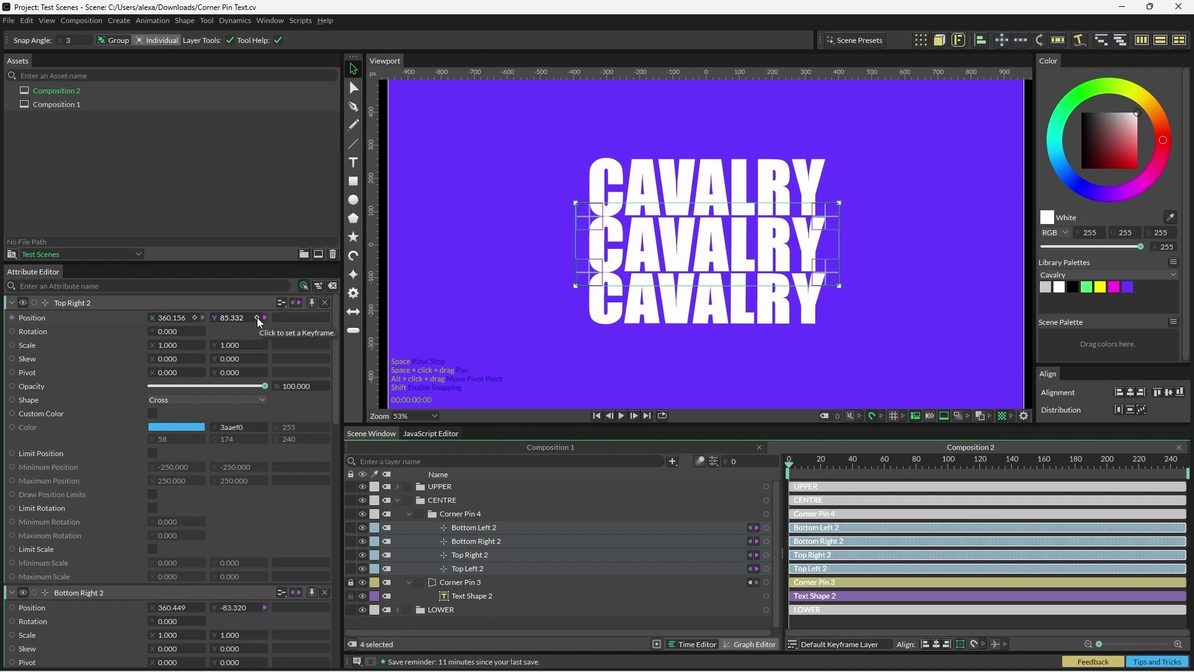
left_click(257, 318)
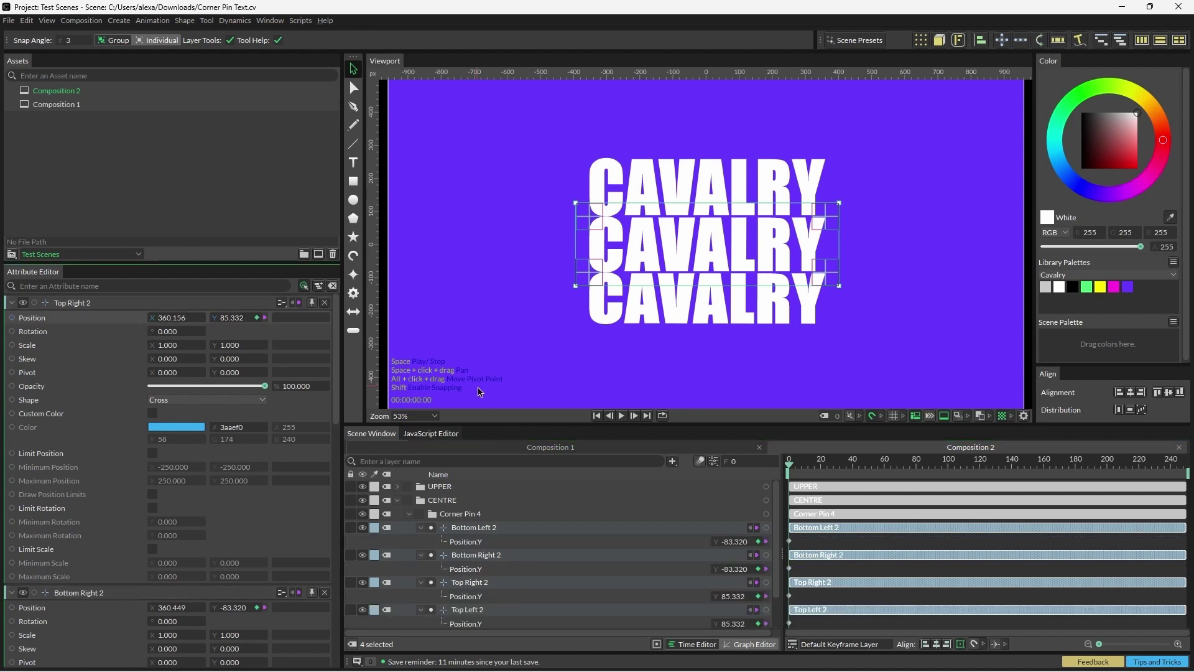
left_click_drag(488, 423, 482, 368)
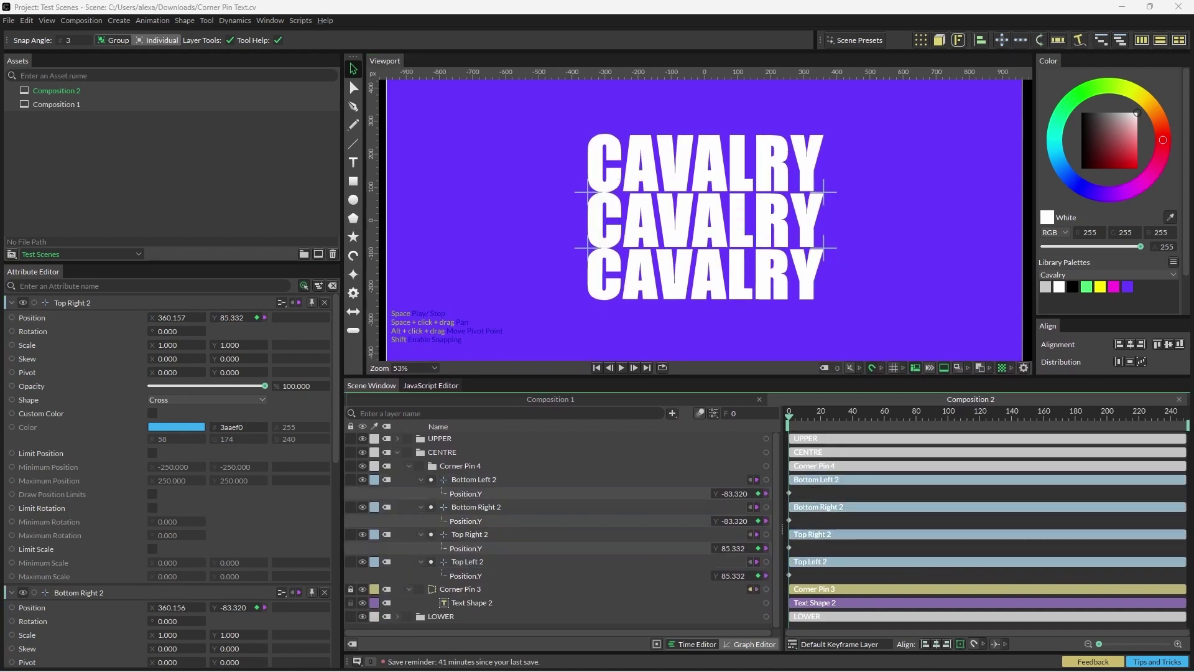
At frame 20, raise the right-hand corners and lower the left ones to skew the words
left_click(822, 418)
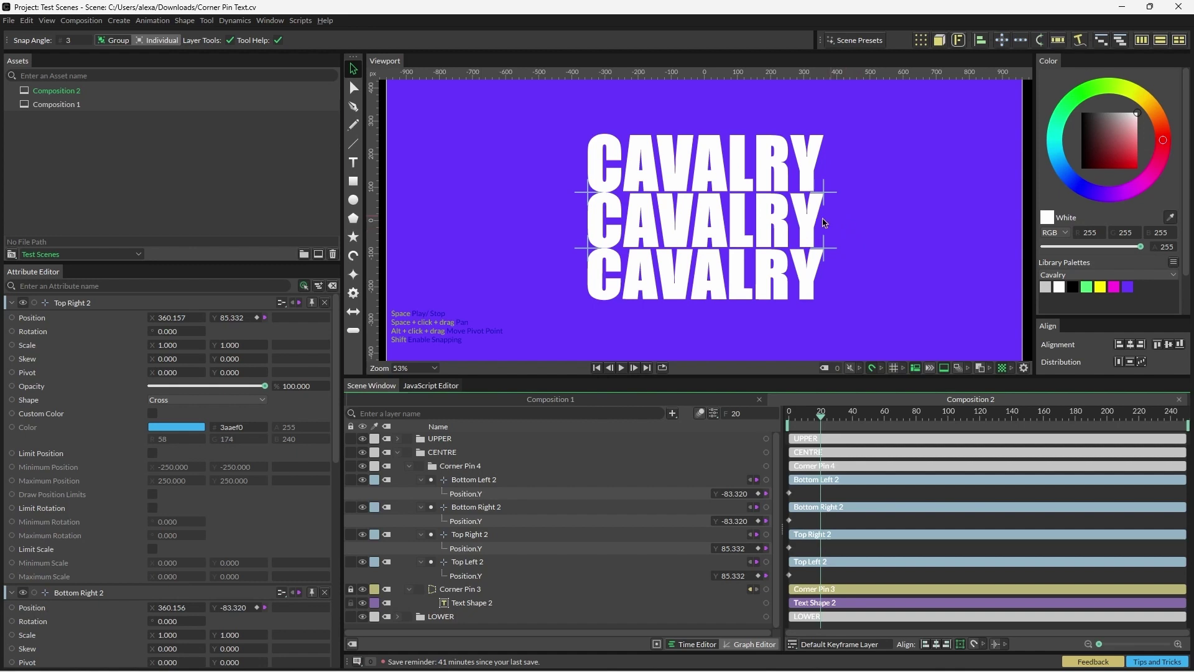
left_click(824, 198)
left_click_drag(824, 199, 823, 173)
left_click_drag(825, 247, 823, 211)
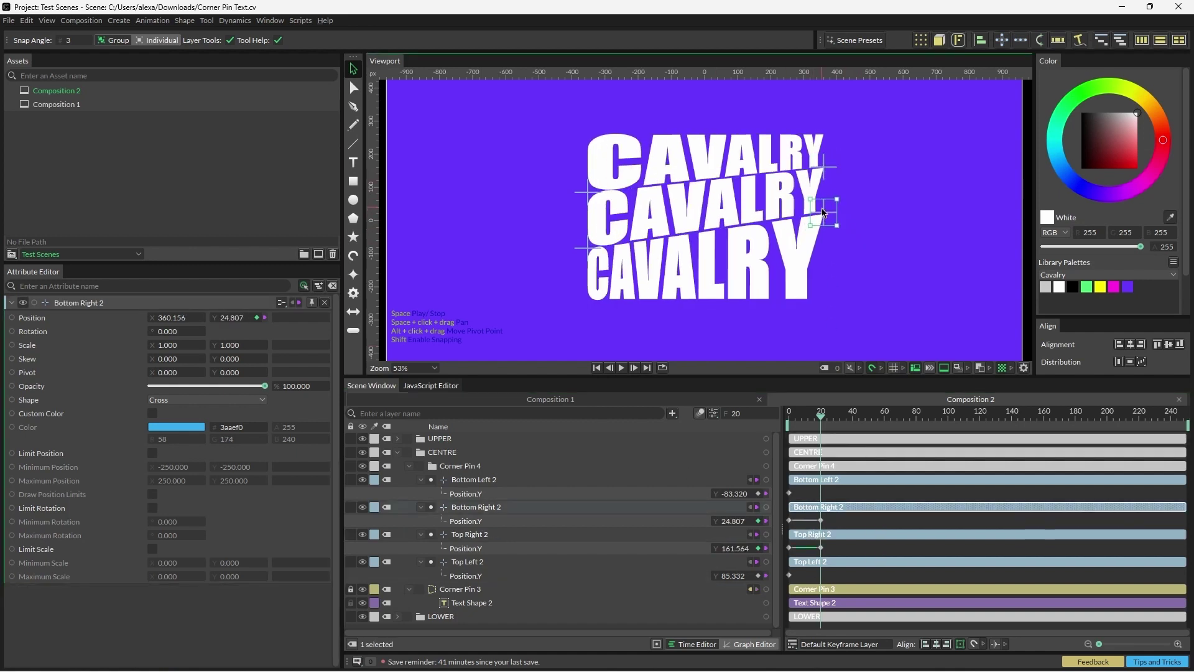
left_click_drag(594, 249, 594, 263)
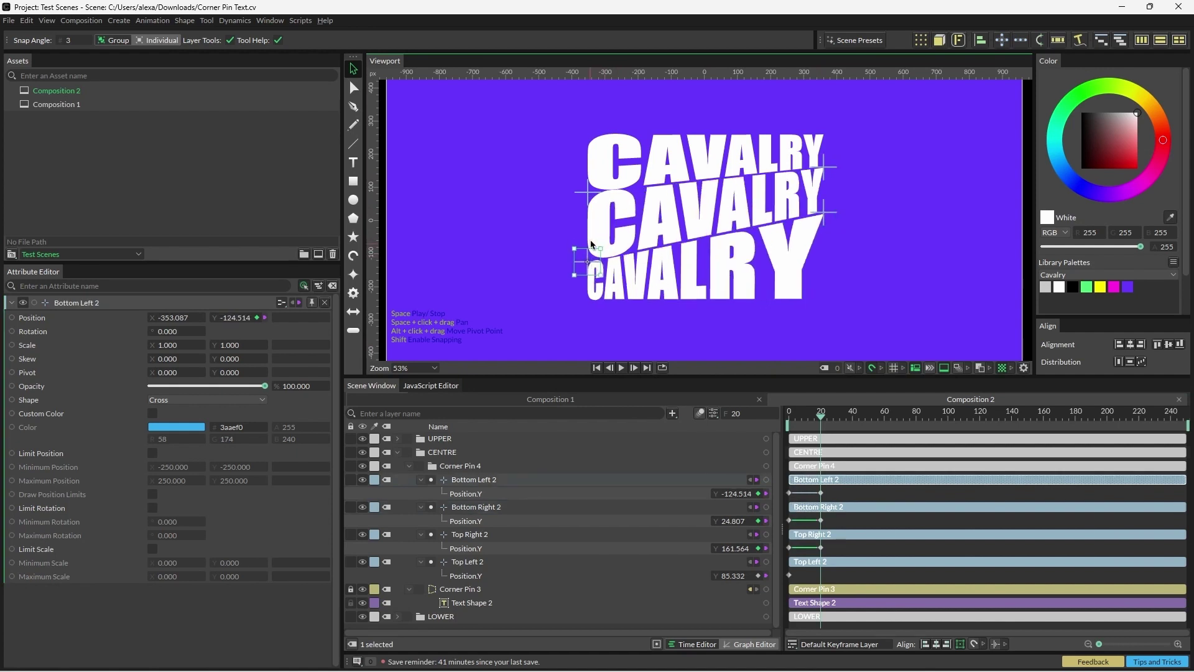
left_click_drag(594, 201, 594, 228)
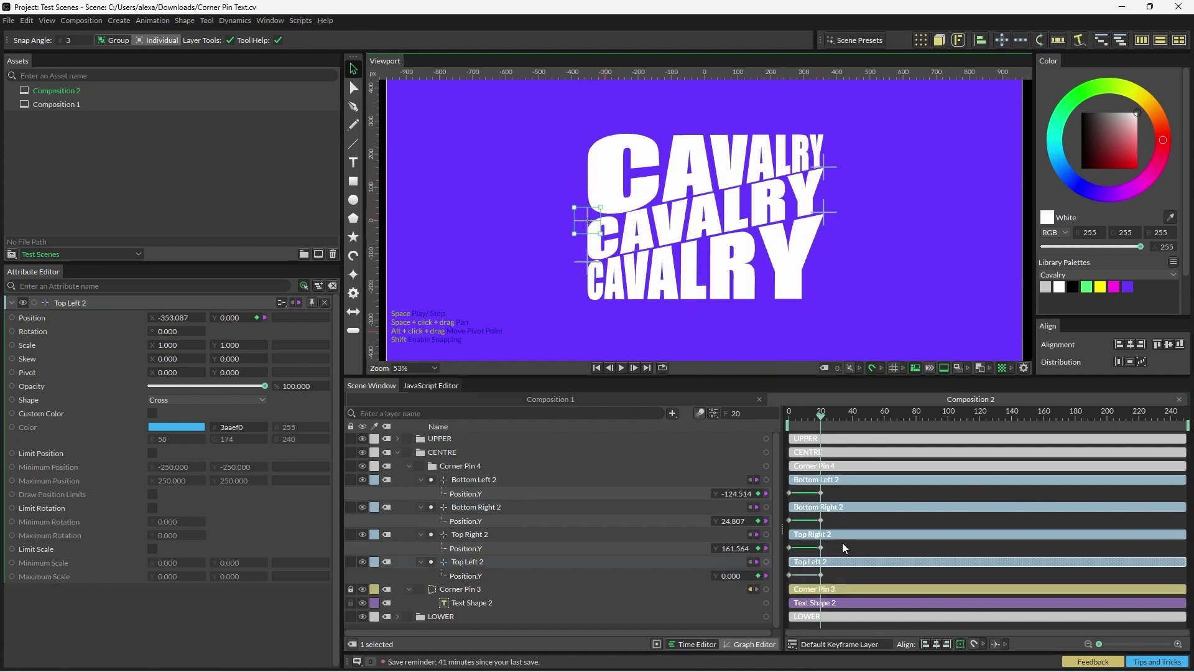
Key the frame 40 warp by raising the left corners and lowering the right corners
left_click_drag(817, 417, 844, 420)
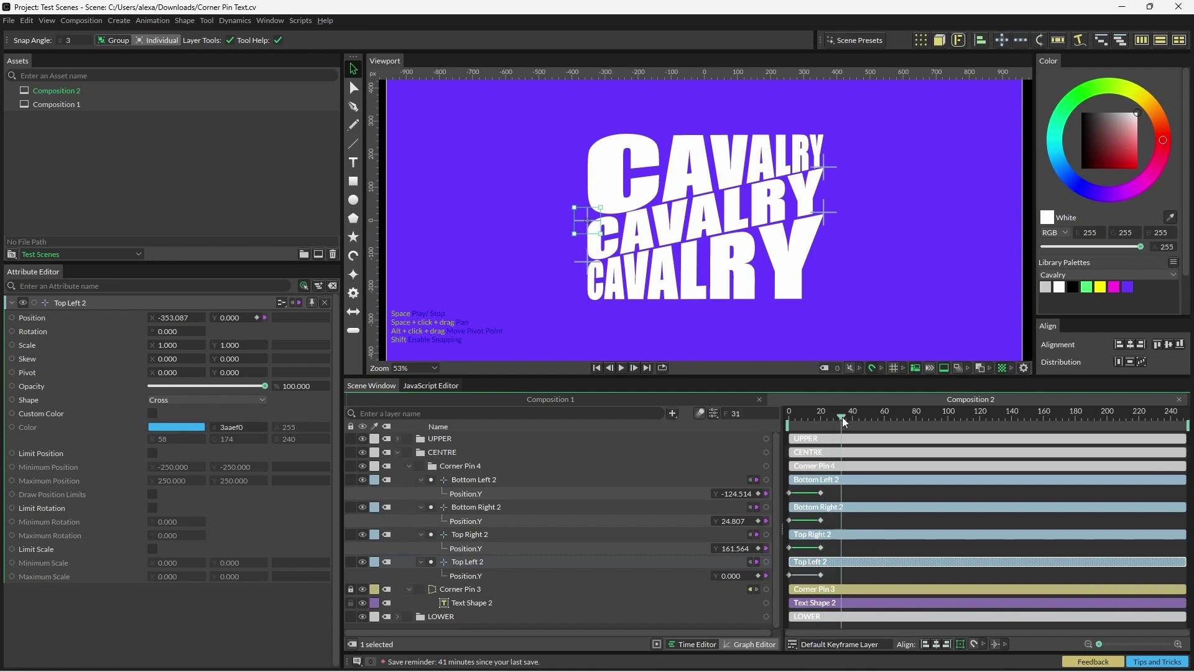
left_click_drag(588, 221, 587, 176)
left_click_drag(587, 256, 587, 210)
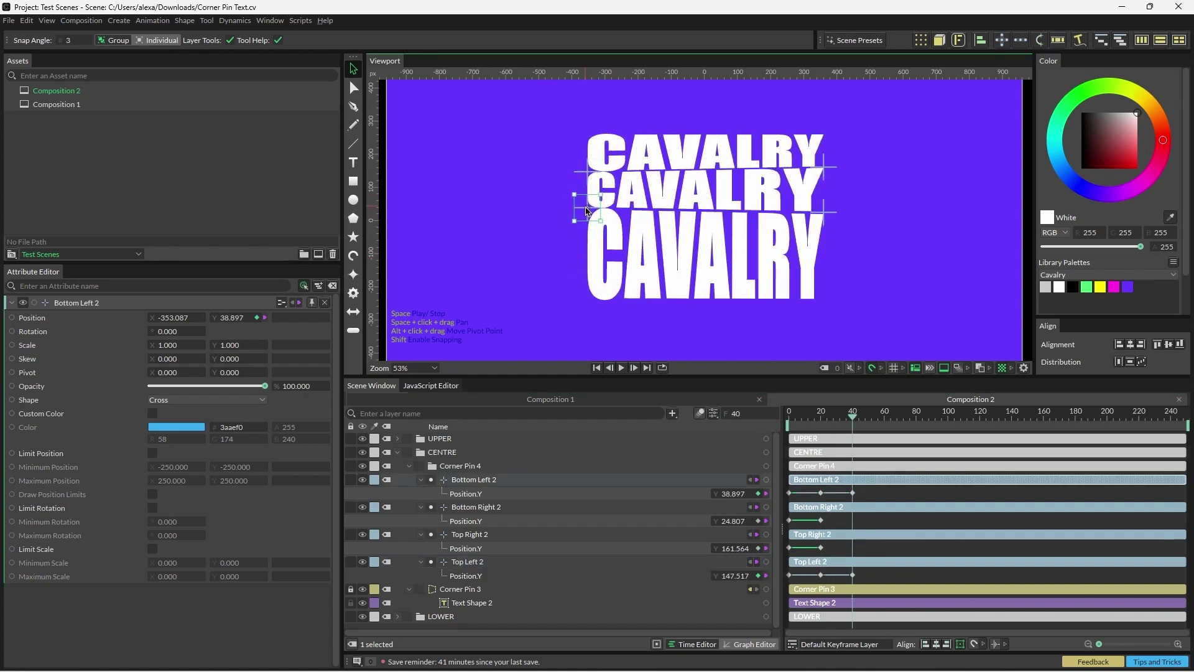
left_click_drag(829, 225, 823, 275)
left_click_drag(824, 166, 827, 218)
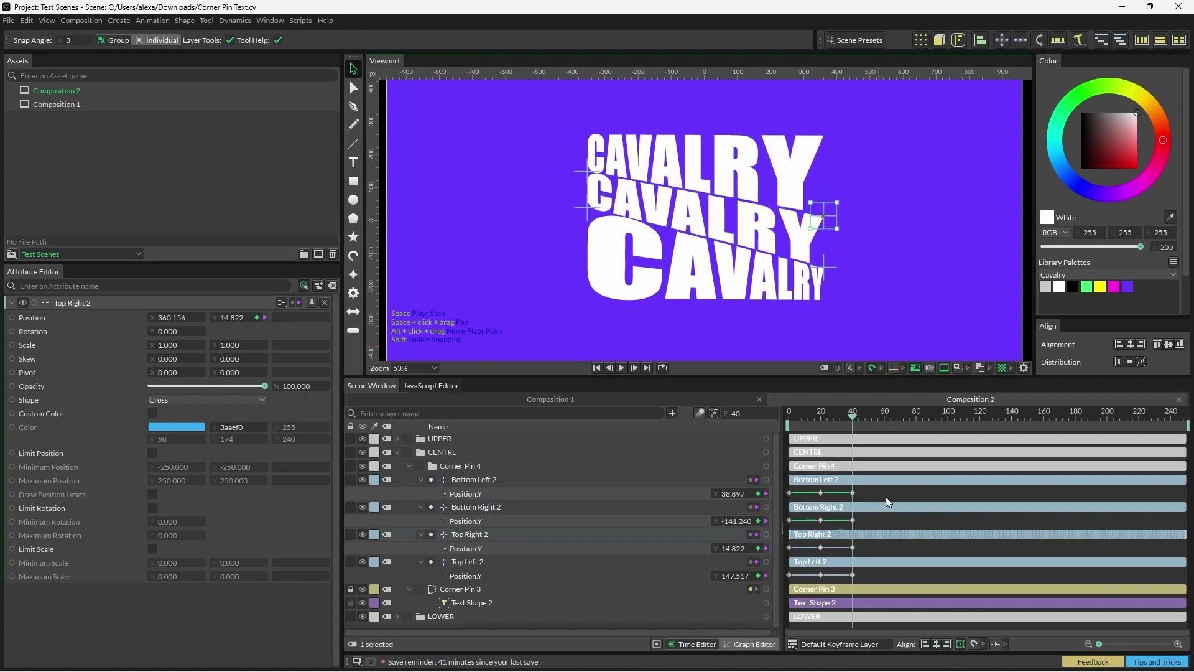
left_click_drag(858, 416, 886, 419)
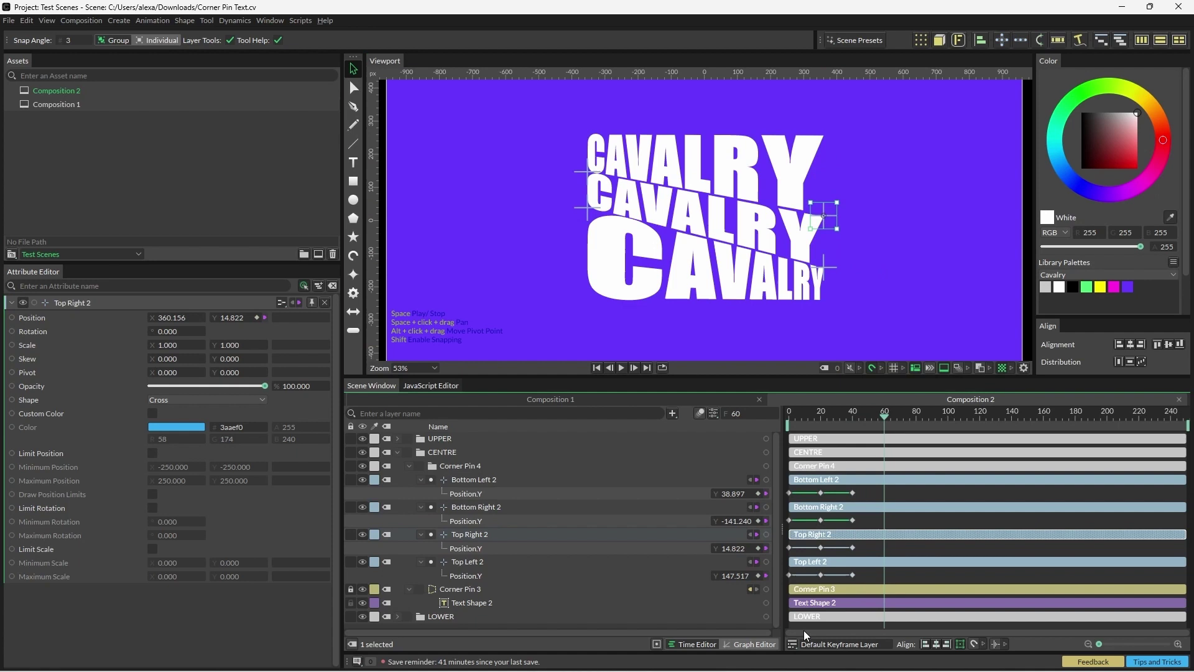
Copy the frame-0 corner keys on all four tracks to frame 60
left_click(806, 583)
left_click_drag(785, 510, 885, 494)
left_click(884, 493)
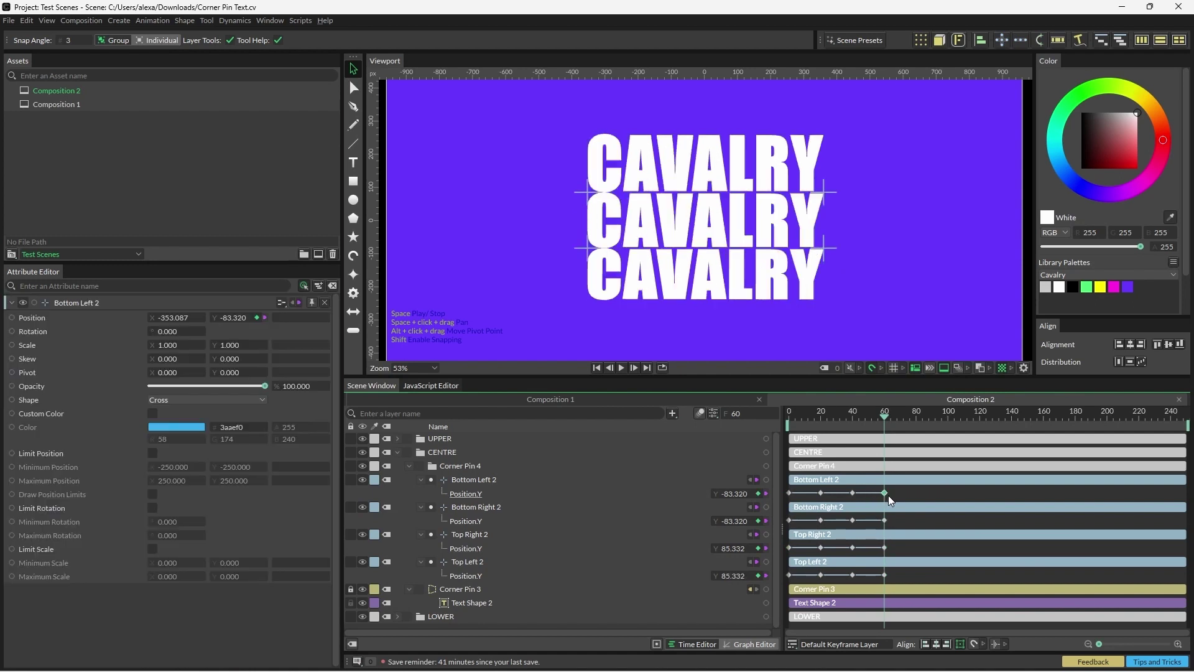
Play the warp back from frame 0 to preview the motion
left_click_drag(888, 421, 789, 421)
left_click(622, 367)
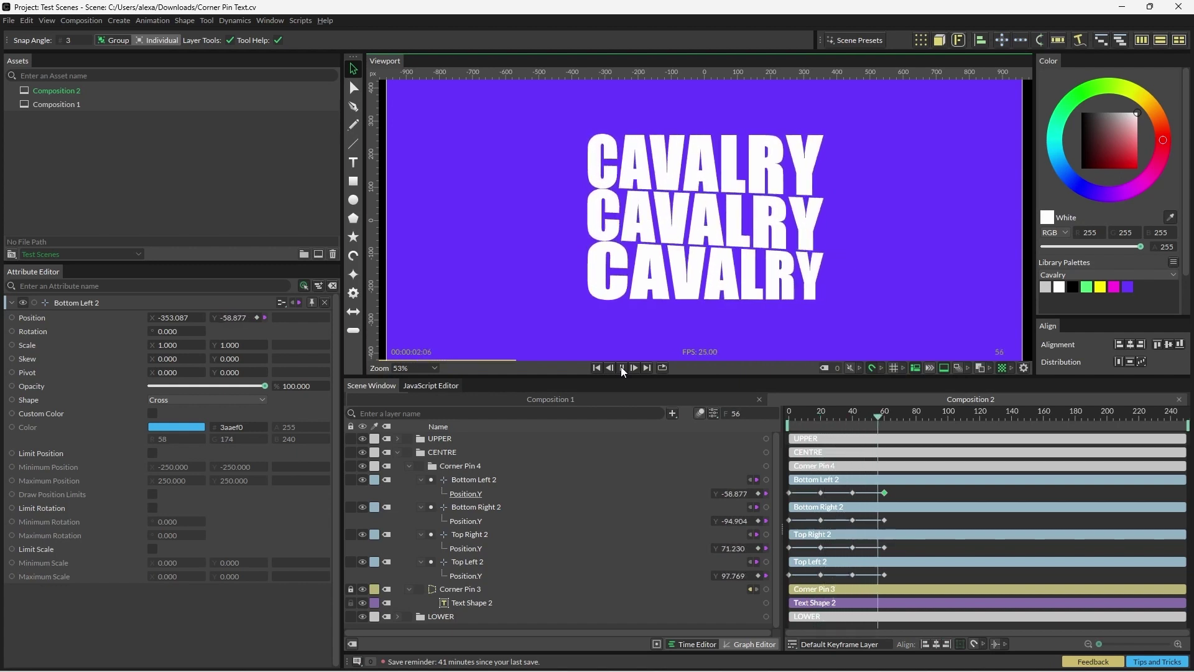
left_click(621, 367)
Select every keyframe on the four tracks and bring up their keyframe options
left_click_drag(899, 491, 779, 620)
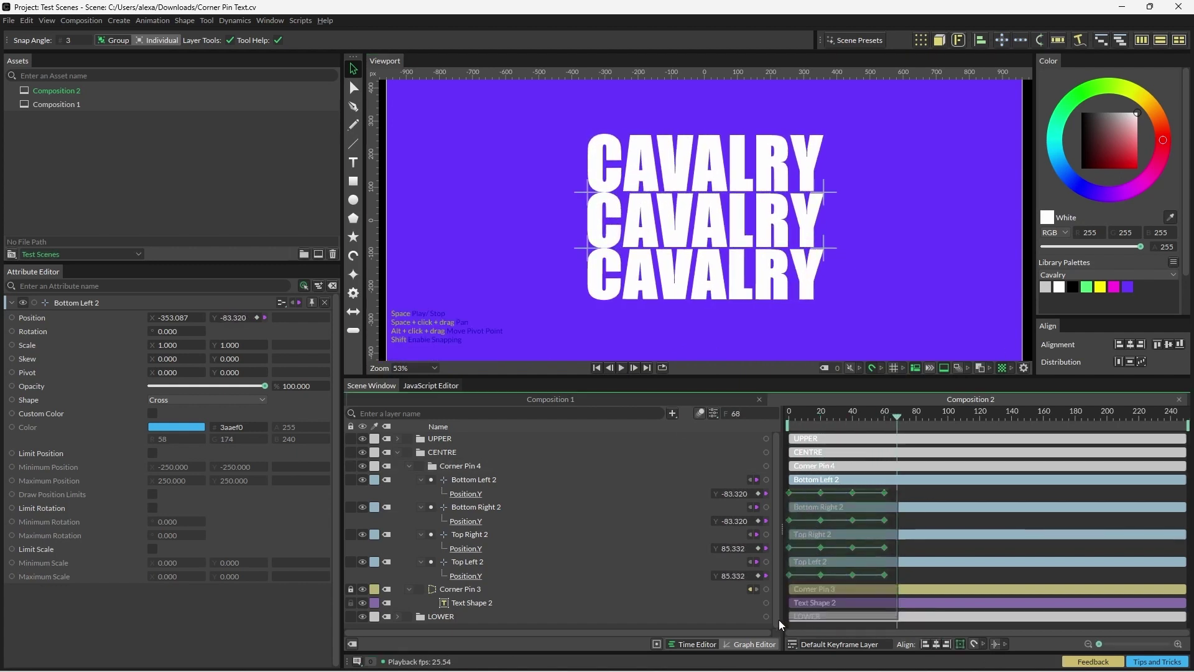
right_click(859, 534)
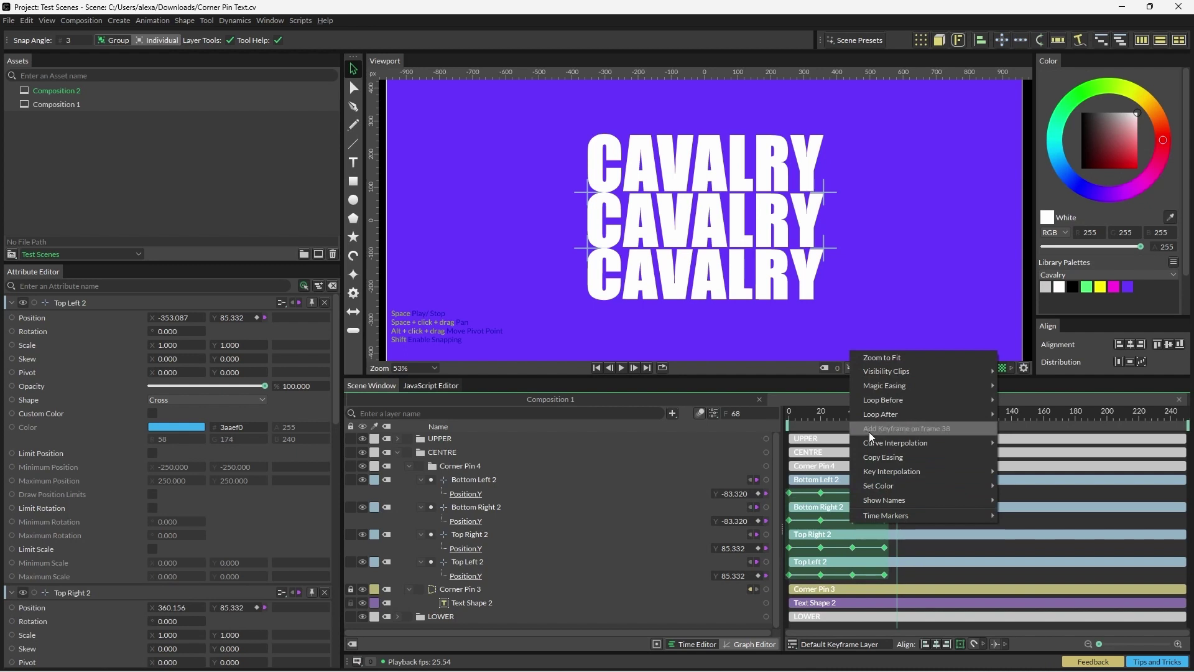
mouse_move(922, 389)
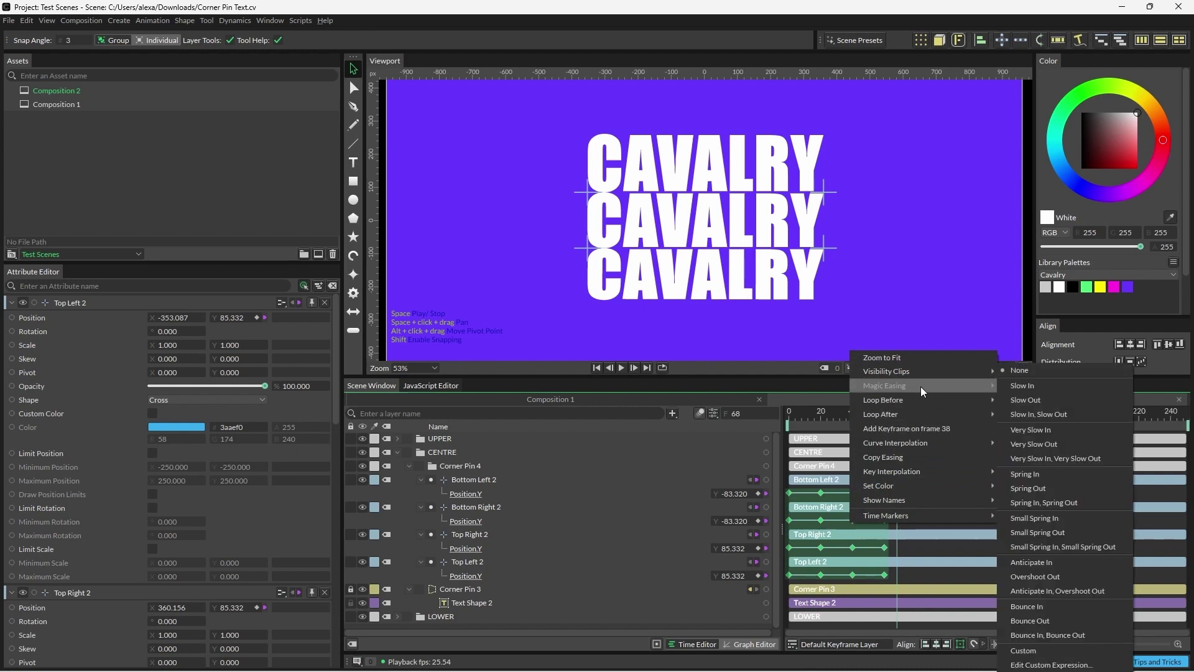
Apply Slow In, Slow Out easing to the keys and preview the eased animation
left_click(1051, 414)
left_click_drag(736, 413, 744, 419)
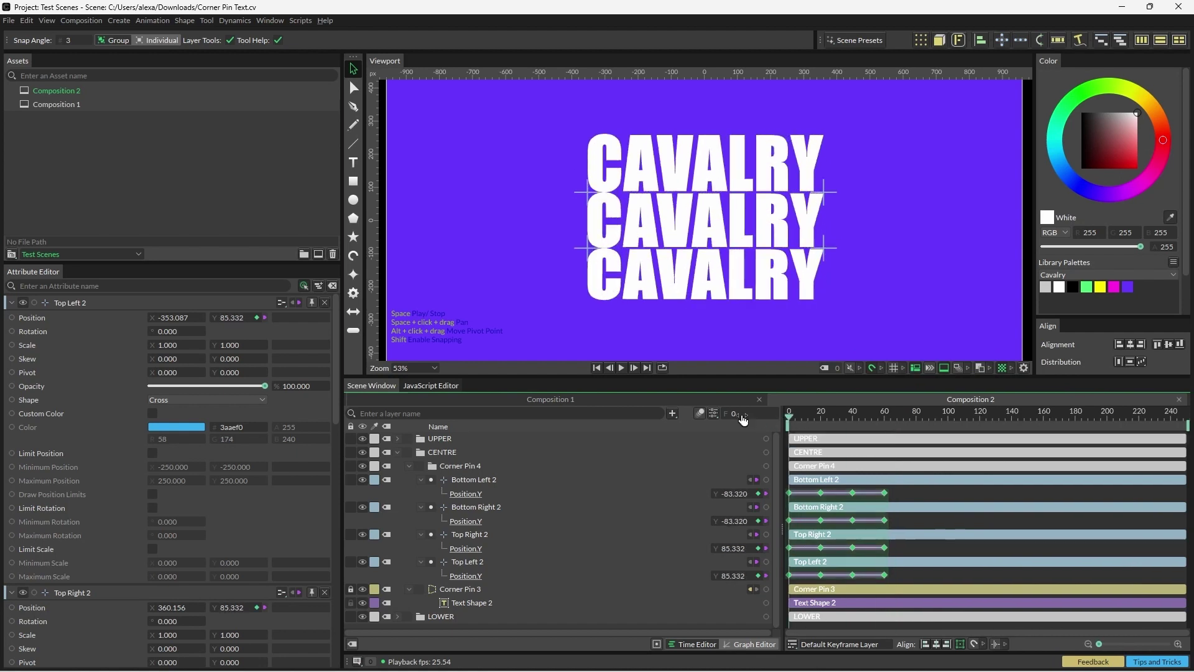
left_click(618, 367)
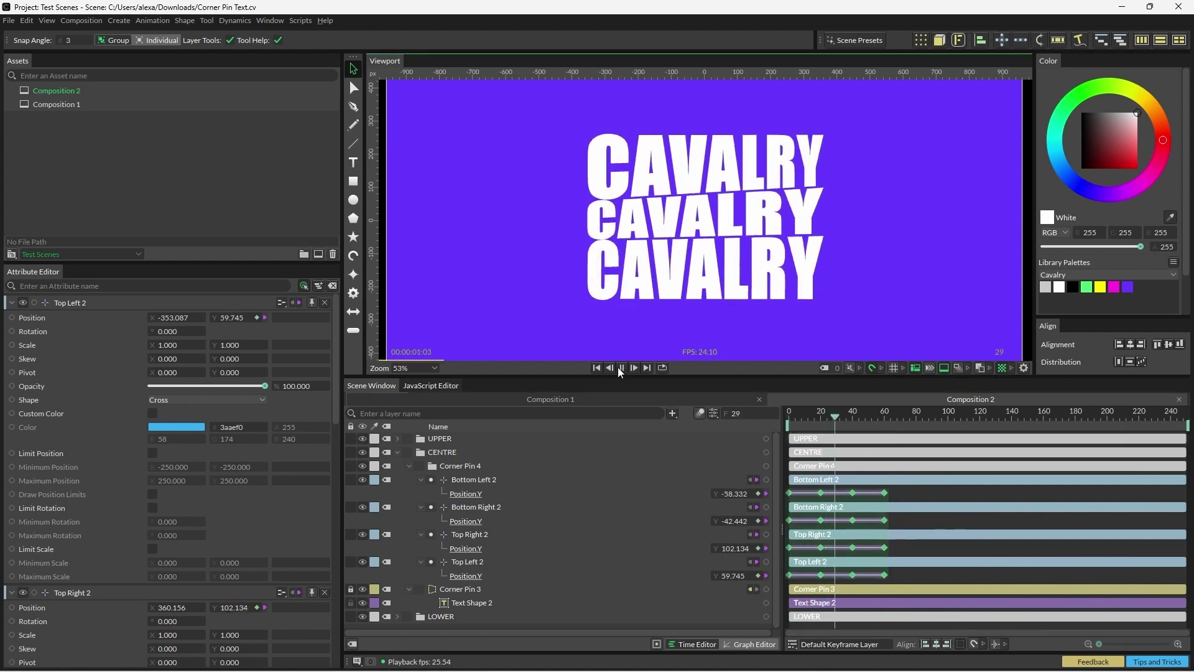
left_click(618, 367)
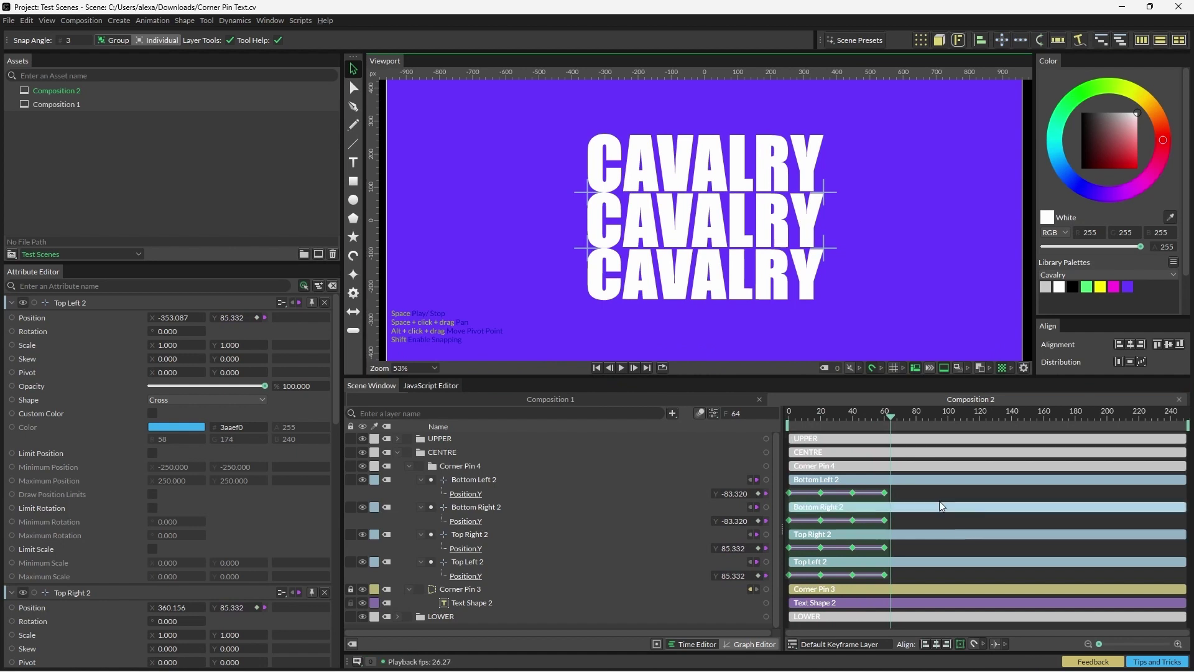
Set Loop After to Looping on all 16 Position.Y keys and play the loop
left_click_drag(910, 494, 782, 590)
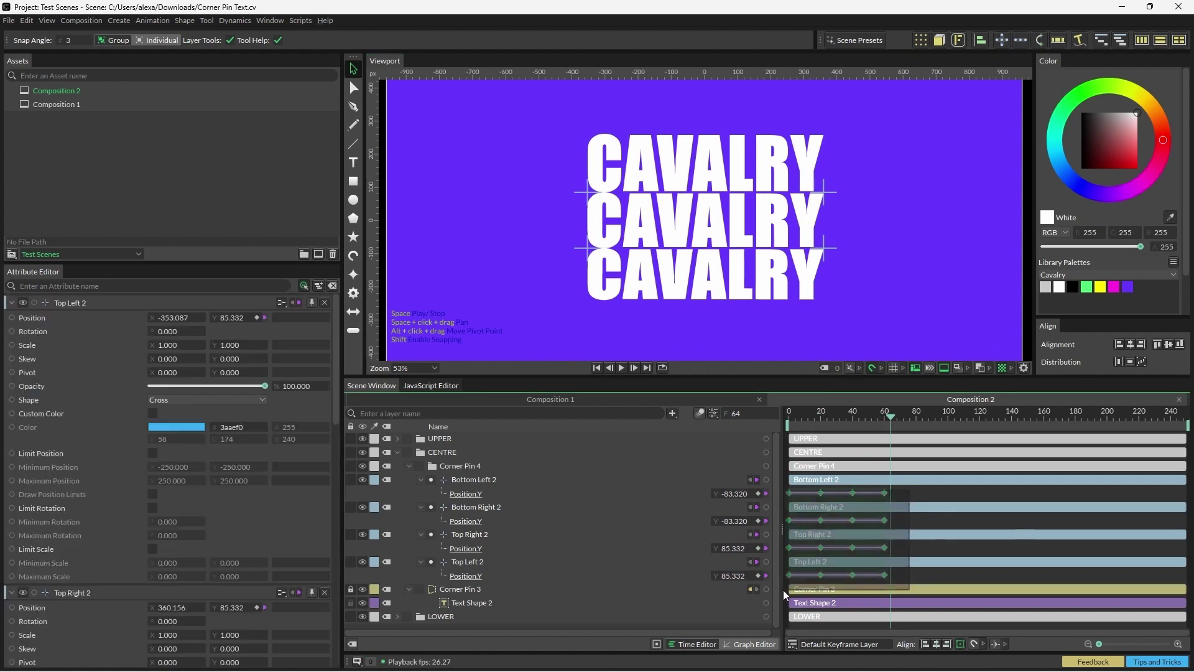
right_click(844, 527)
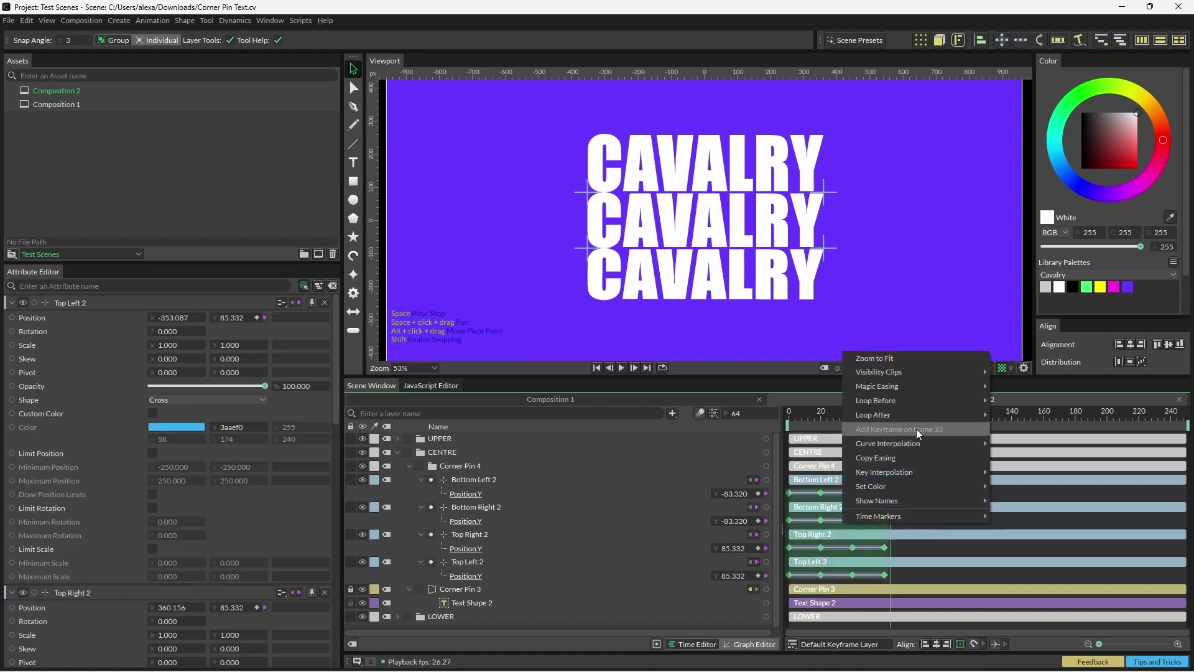
mouse_move(916, 418)
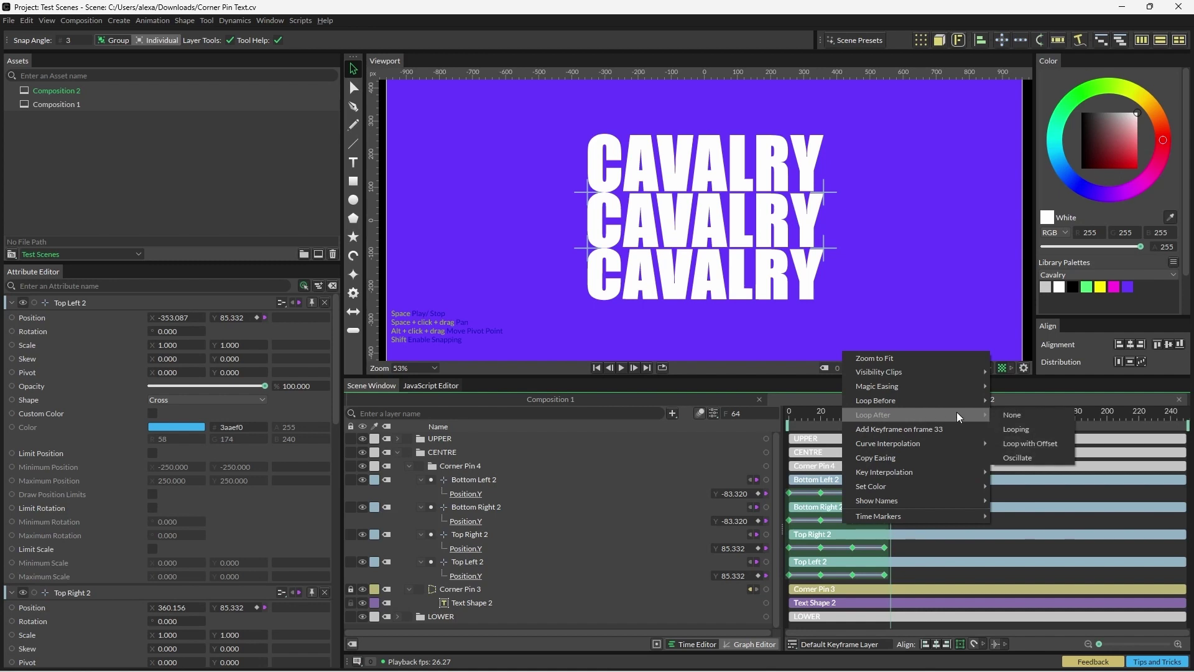
left_click(1025, 428)
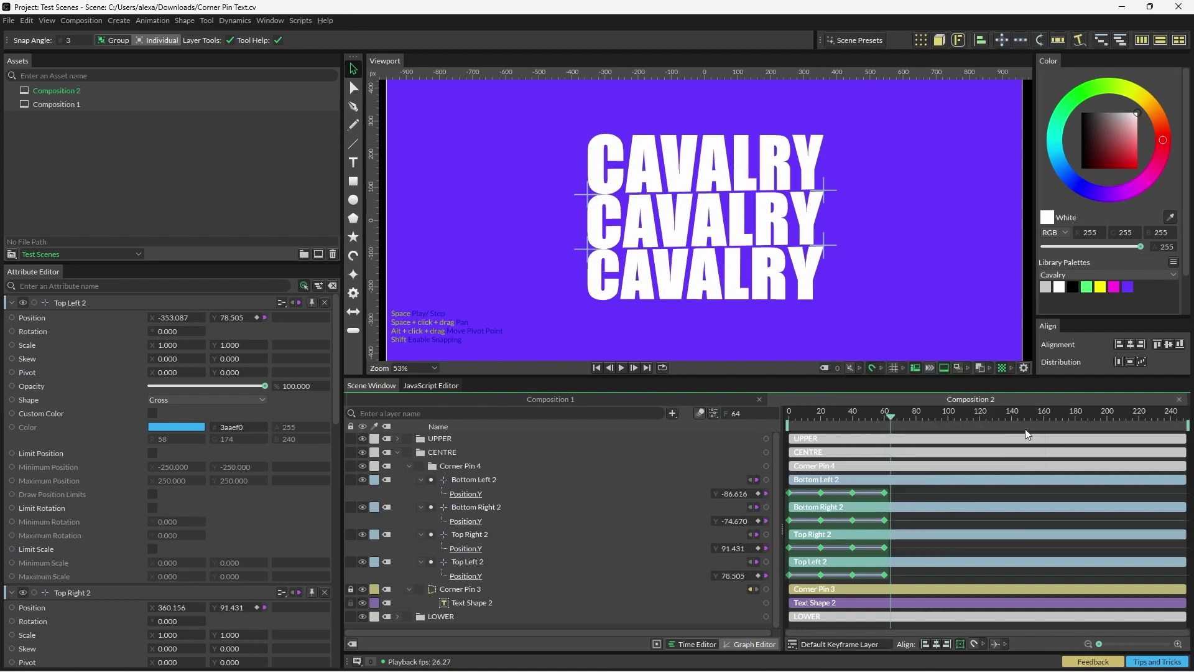
left_click(622, 369)
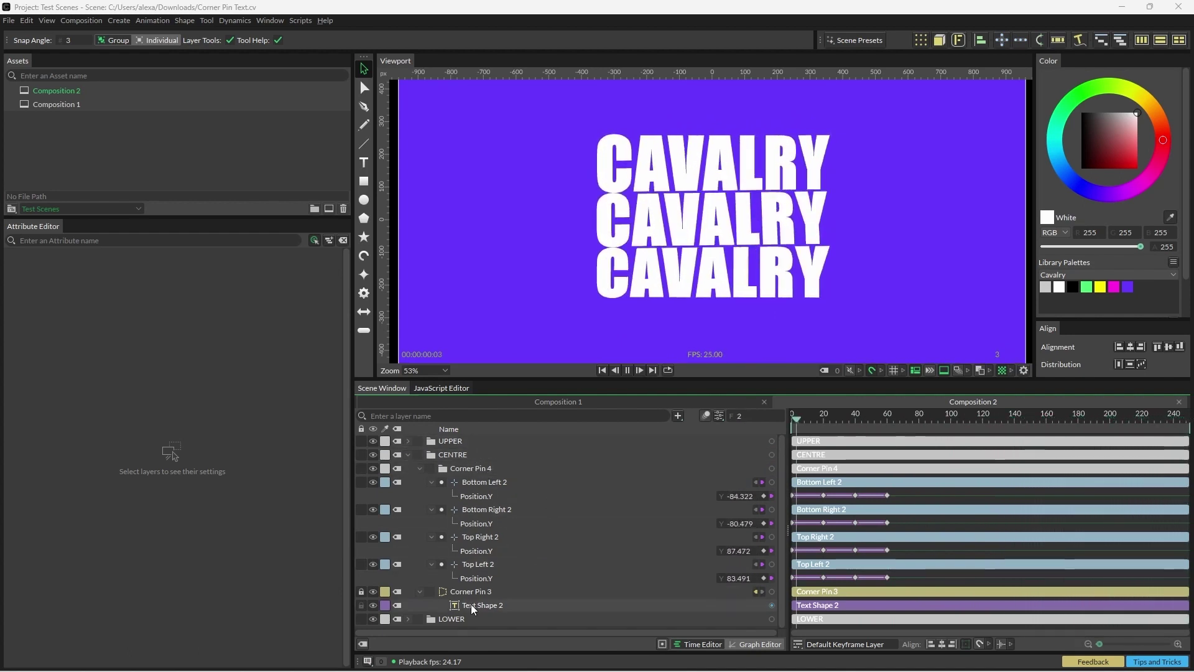
Delete the upper line's Bottom Left 3 and Bottom Right 3 corner nulls
left_click(629, 371)
left_click(409, 441)
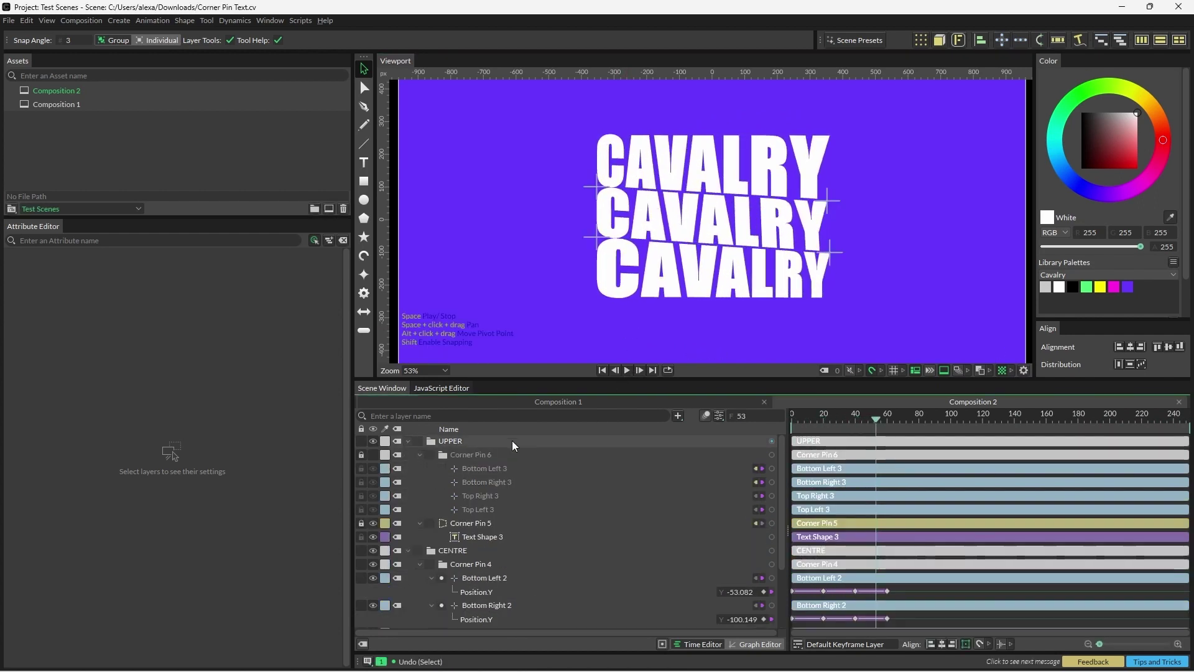
left_click(502, 468)
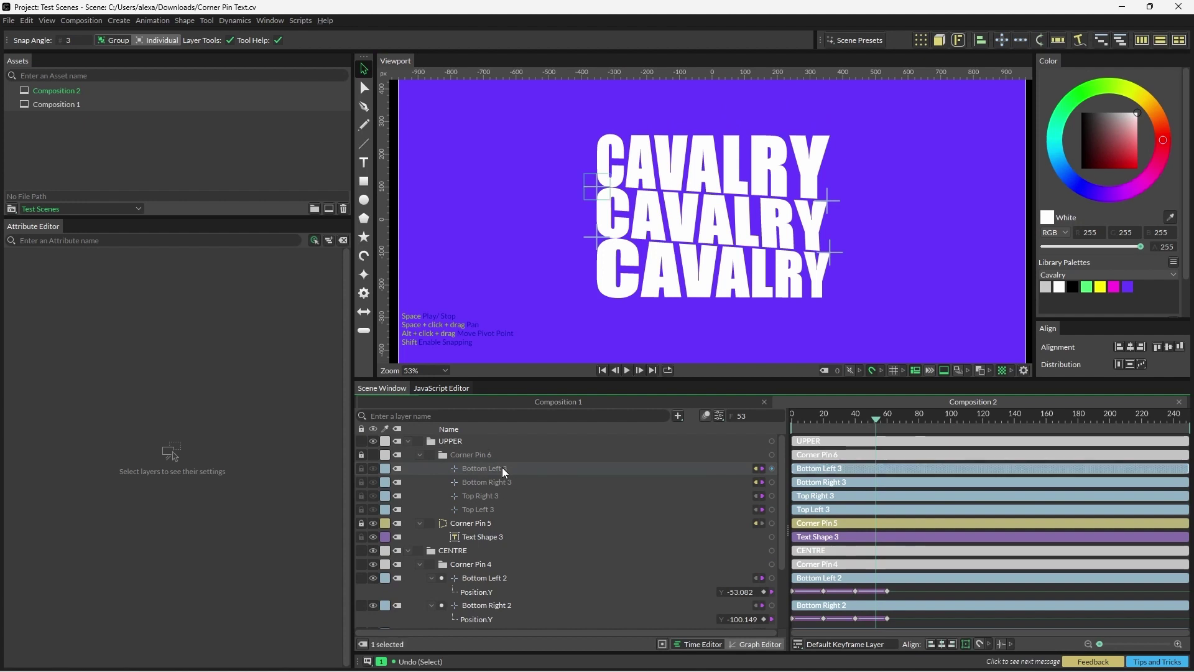
left_click(501, 477, "shift")
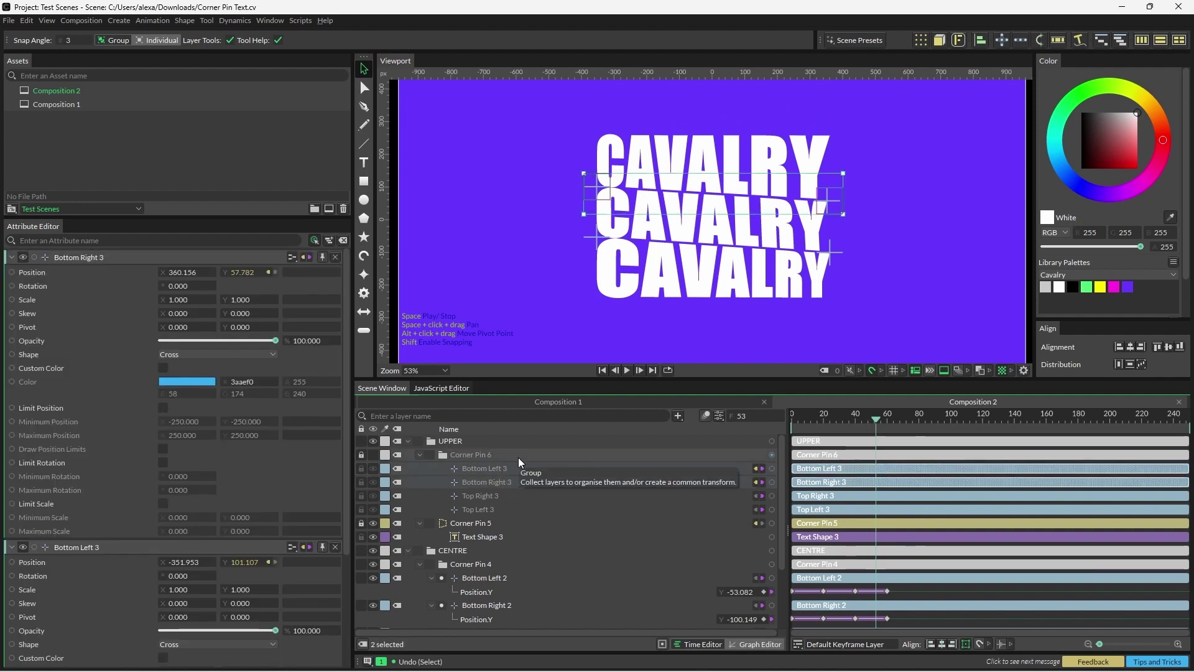
key("Delete")
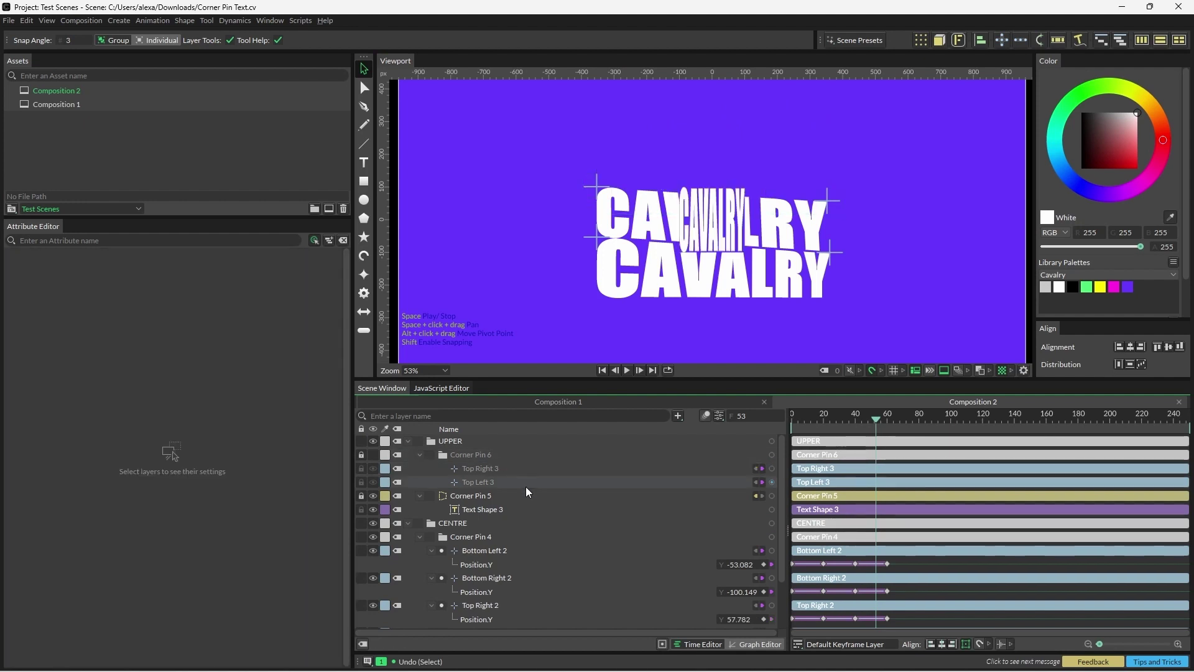
Link Top Right 2 and Top Left 2 to Corner Pin 5's Bottom Right and Bottom Left
left_click(479, 496)
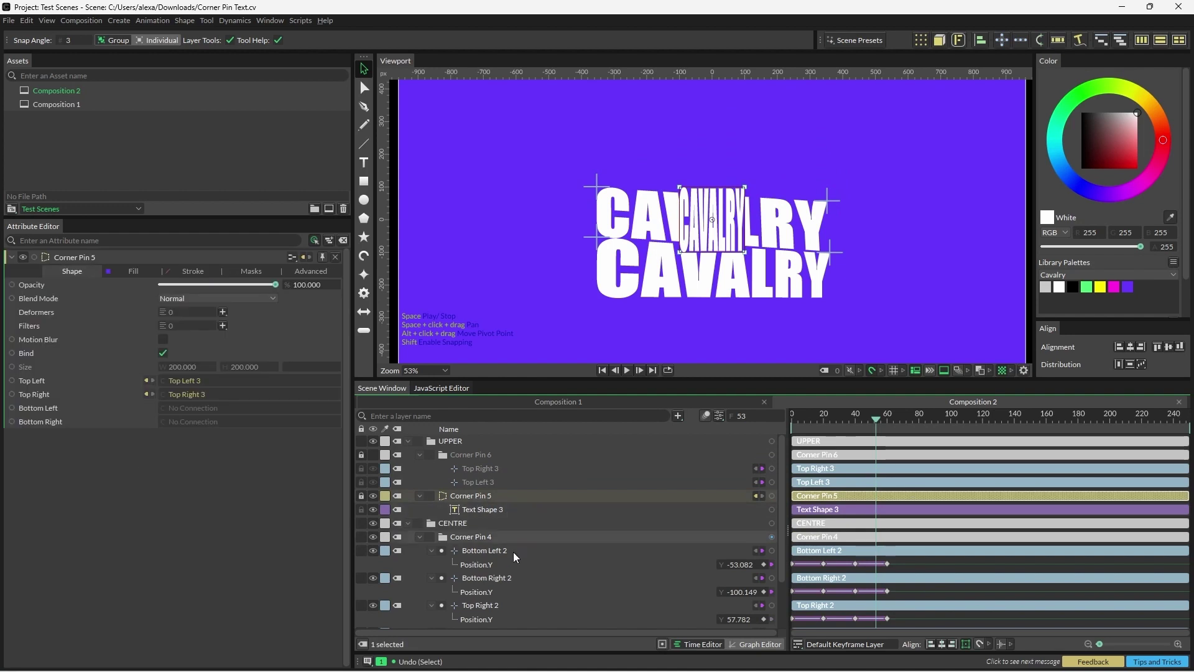
scroll(513, 554, "down", 1)
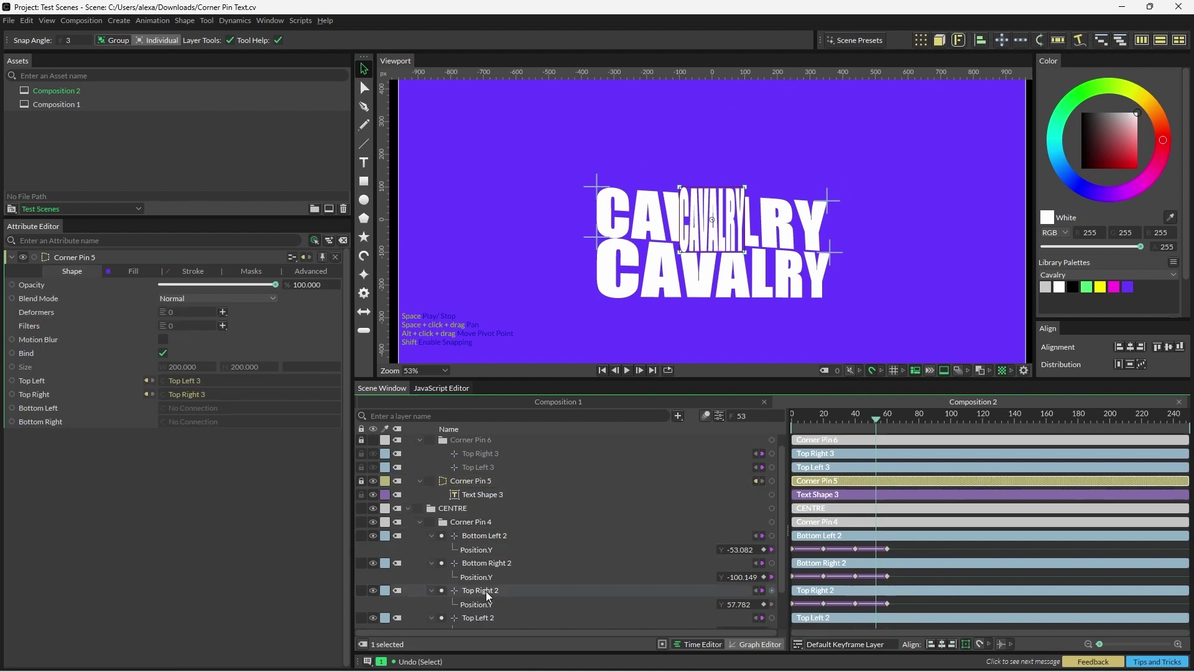
left_click_drag(486, 591, 236, 429)
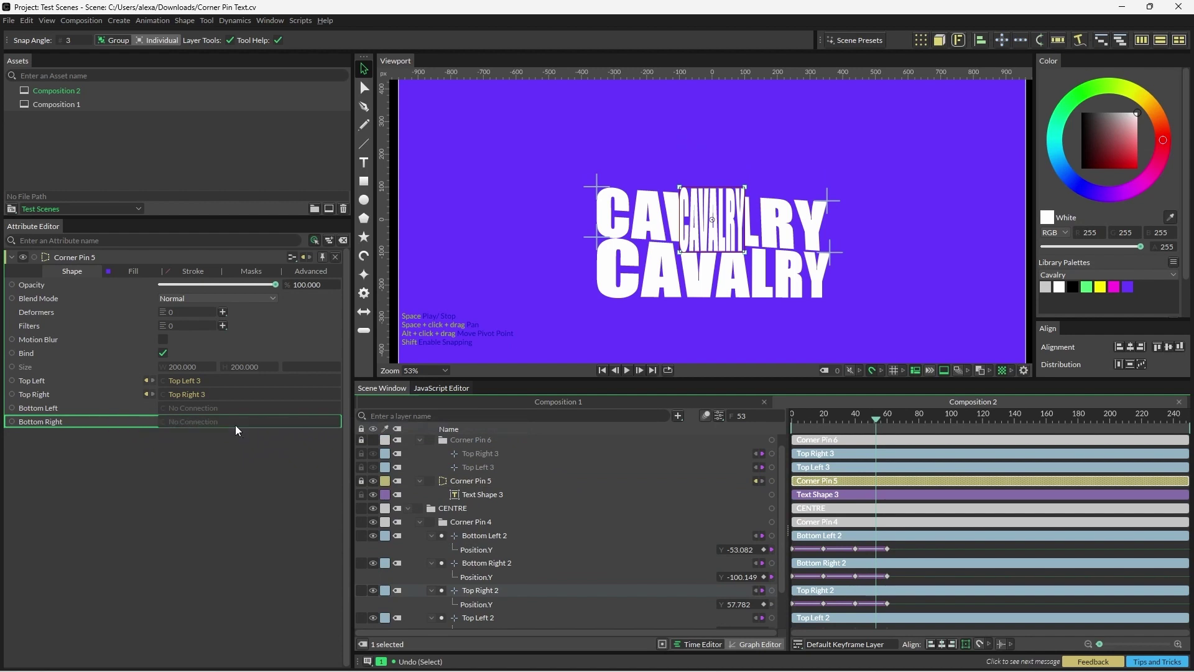
left_click_drag(474, 618, 234, 407)
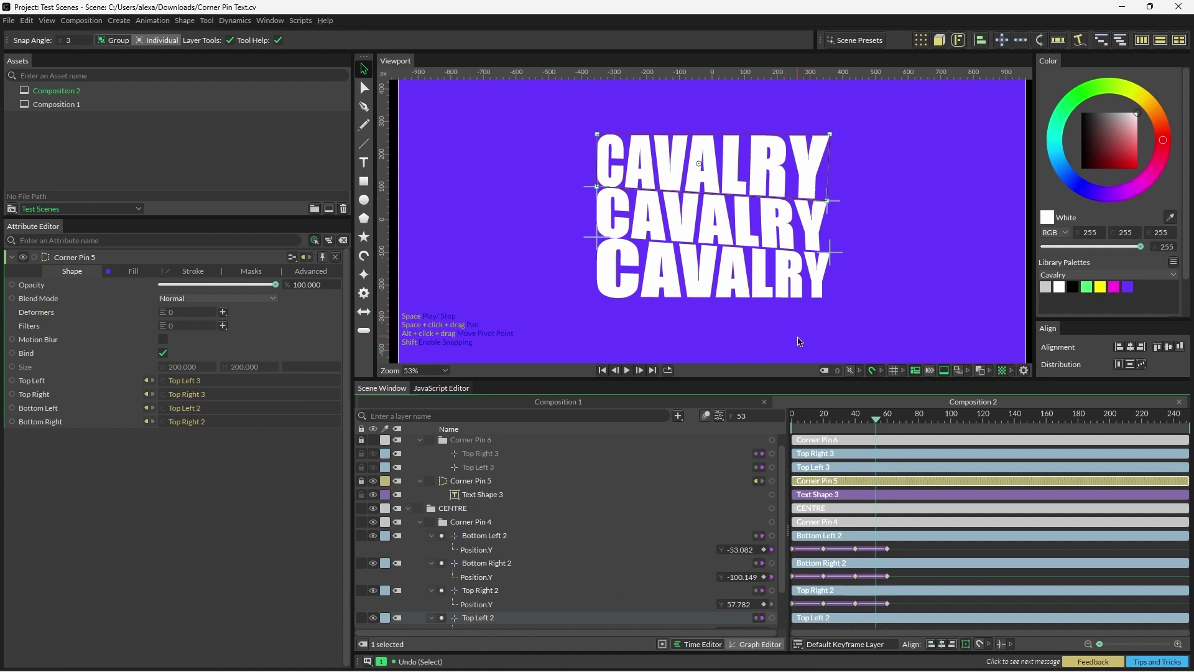
Delete the lower line's Top Right 4 and Top Left 4 corner nulls
scroll(477, 549, "up", 1)
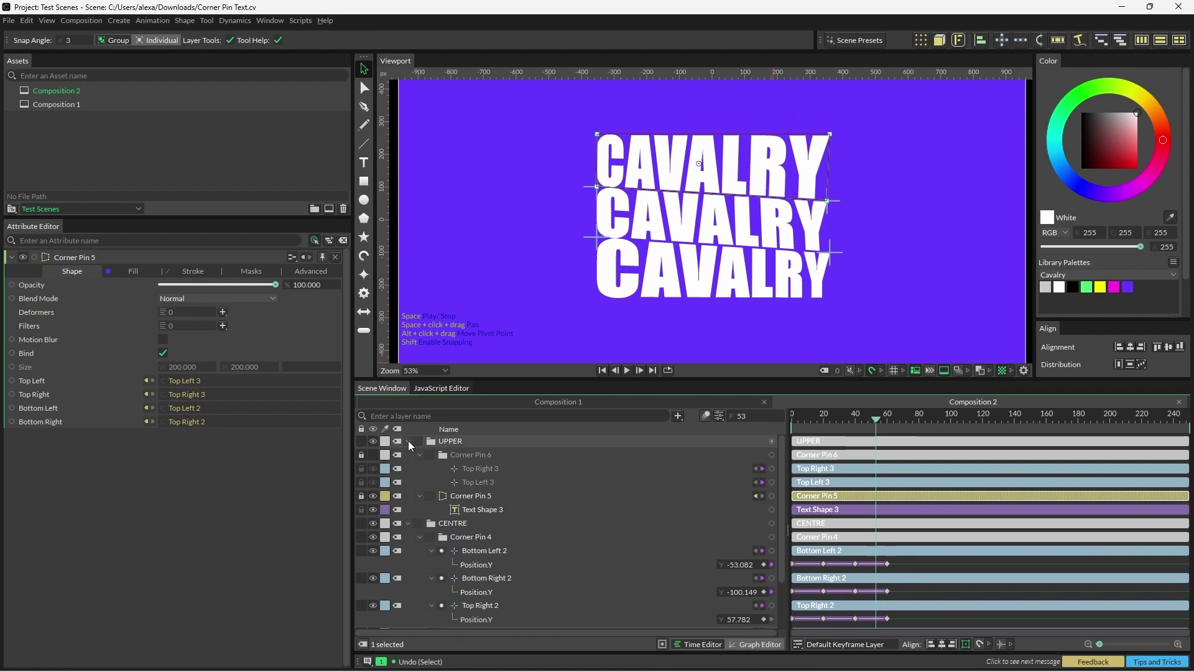
left_click(408, 440)
left_click(408, 454)
left_click(410, 470)
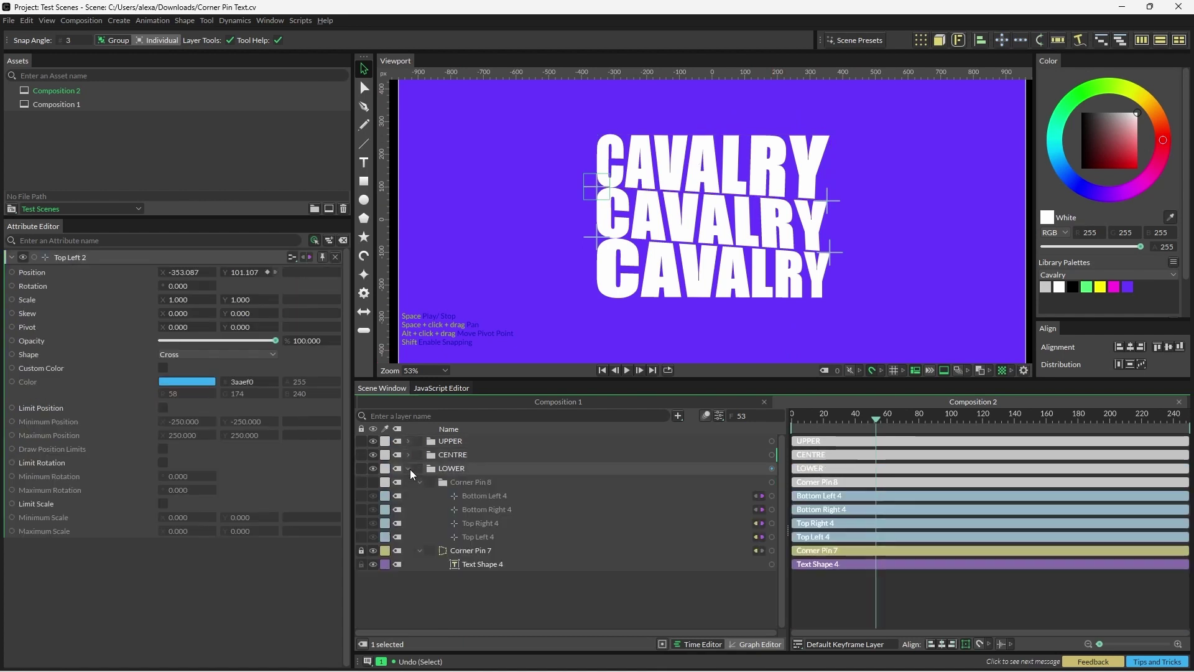
left_click(496, 522)
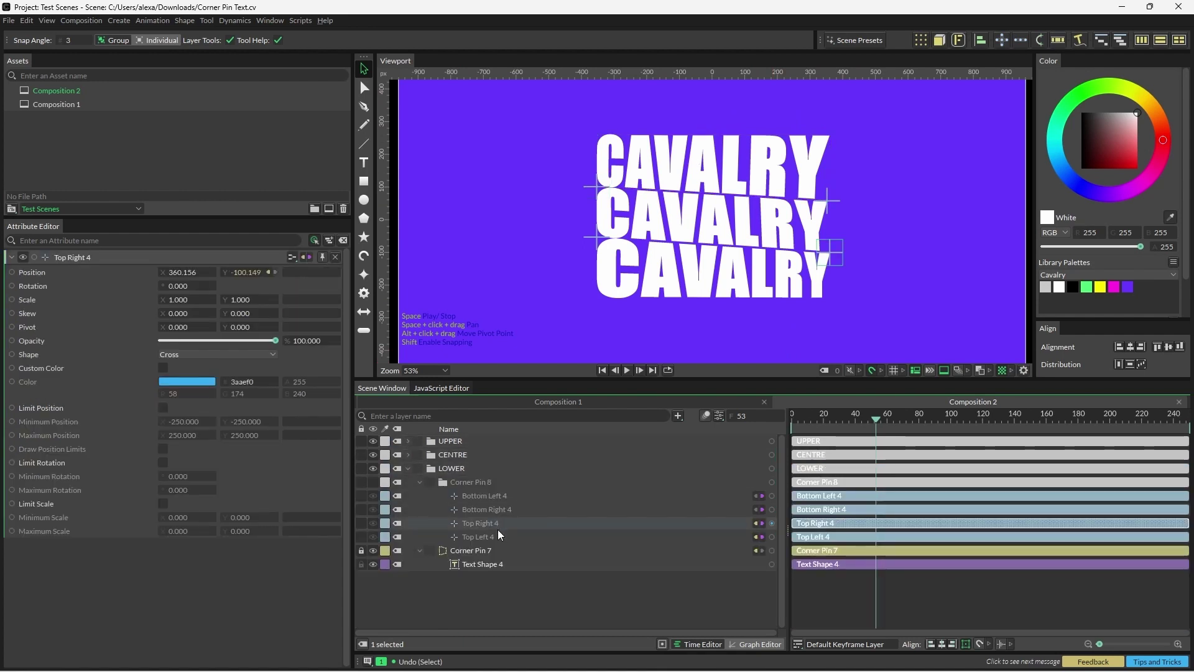
left_click(498, 536, "shift")
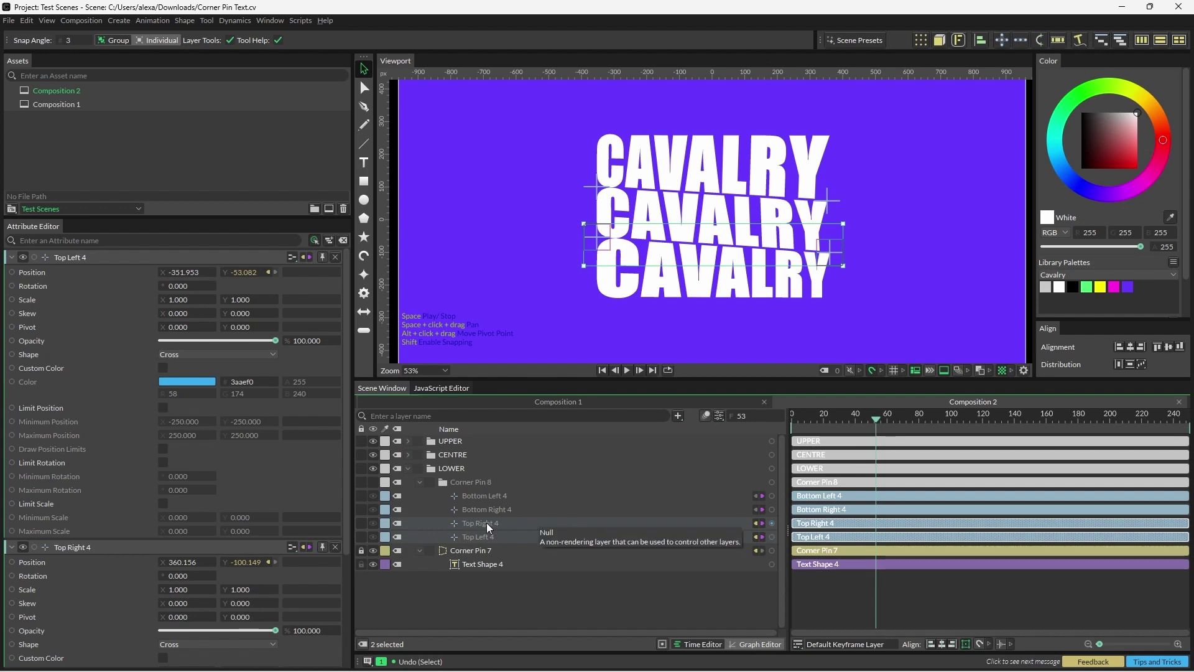
key("Delete")
Link Bottom Left 2 and Bottom Right 2 to Corner Pin 7's Top Left and Top Right
left_click(409, 468)
left_click(409, 466)
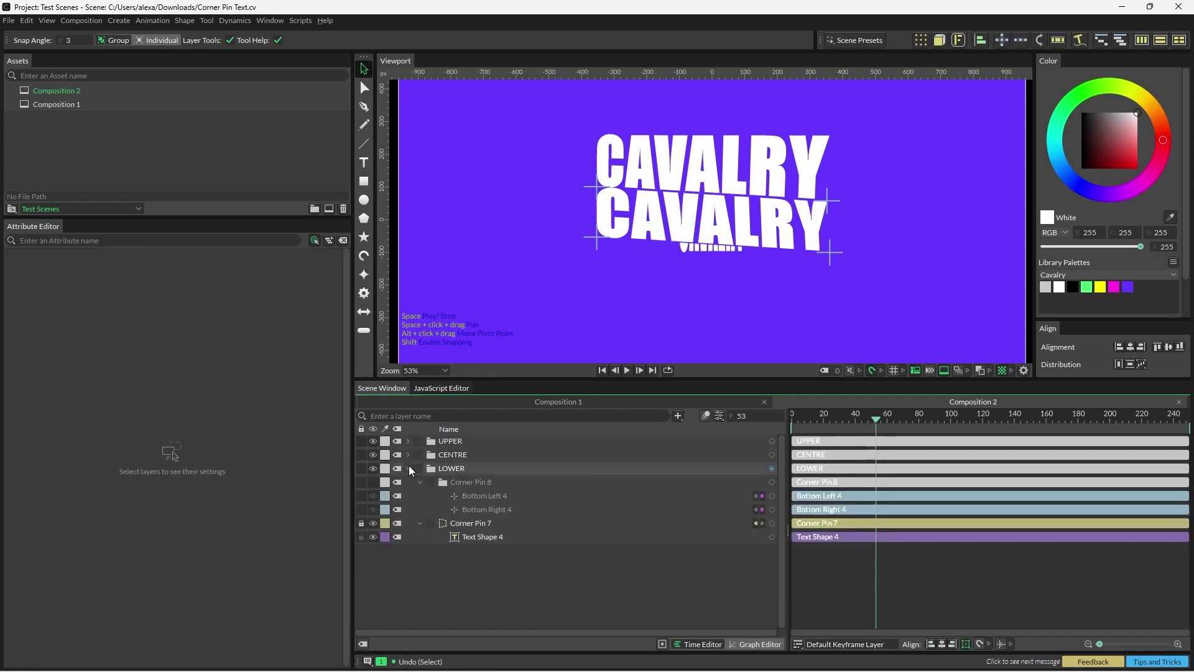
left_click(460, 523)
left_click(408, 454)
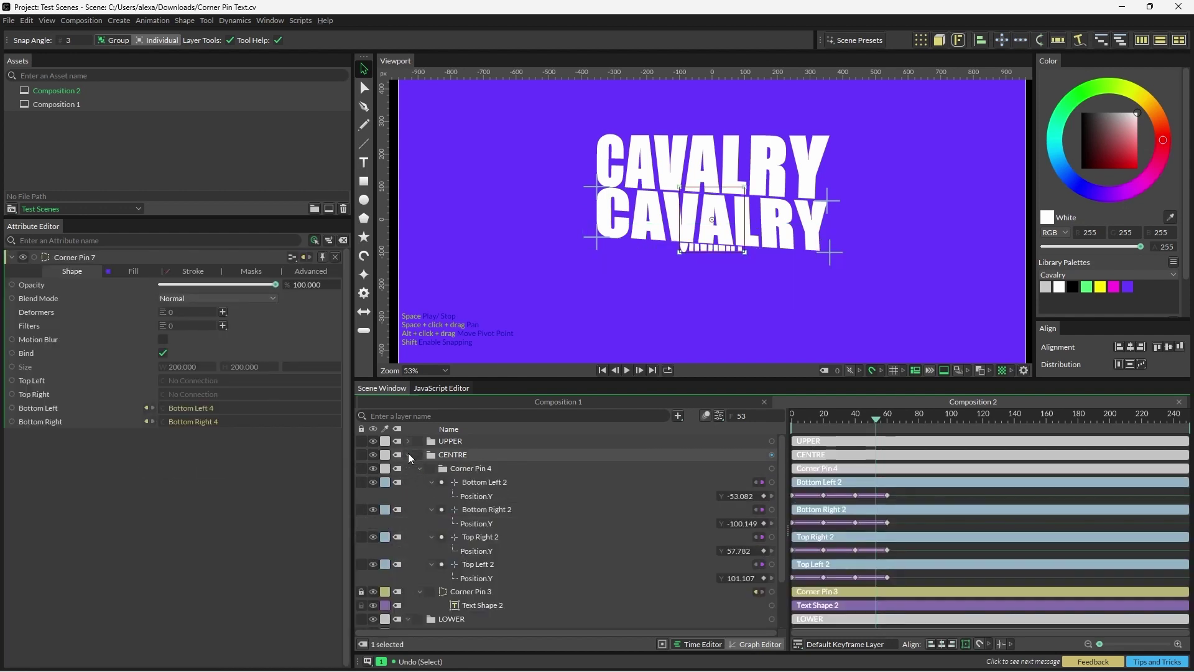
left_click_drag(484, 484, 234, 381)
left_click_drag(523, 510, 215, 397)
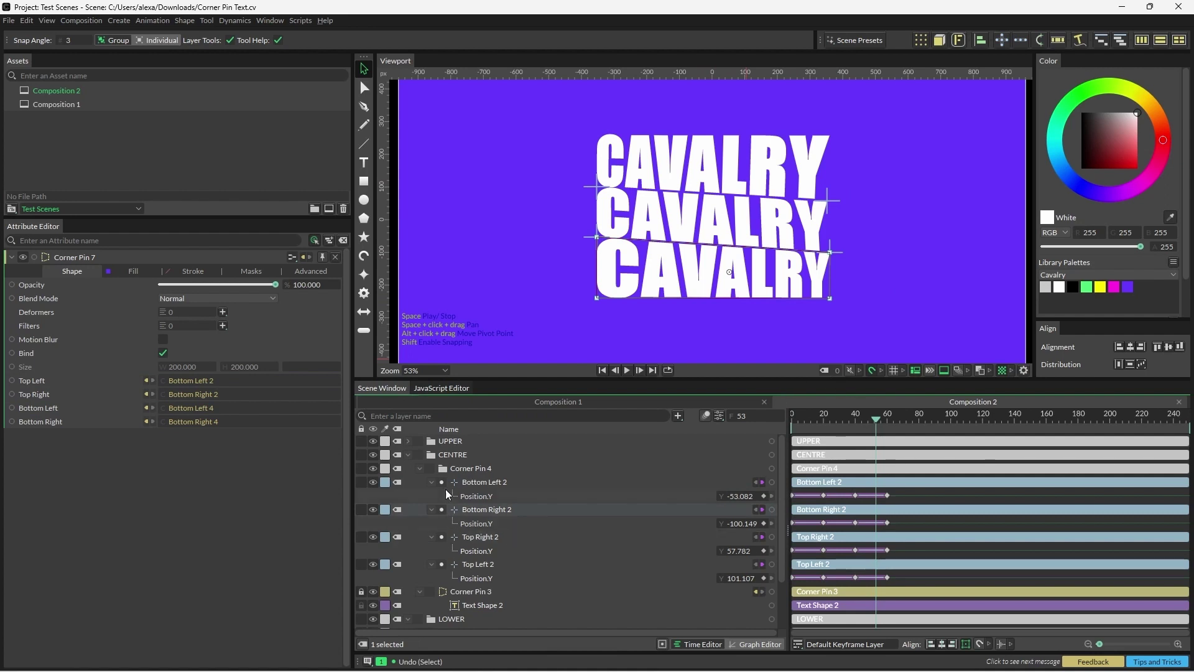
Move the Top Right 3 and Top Left 3 nulls into Corner Pin 4
left_click(408, 440)
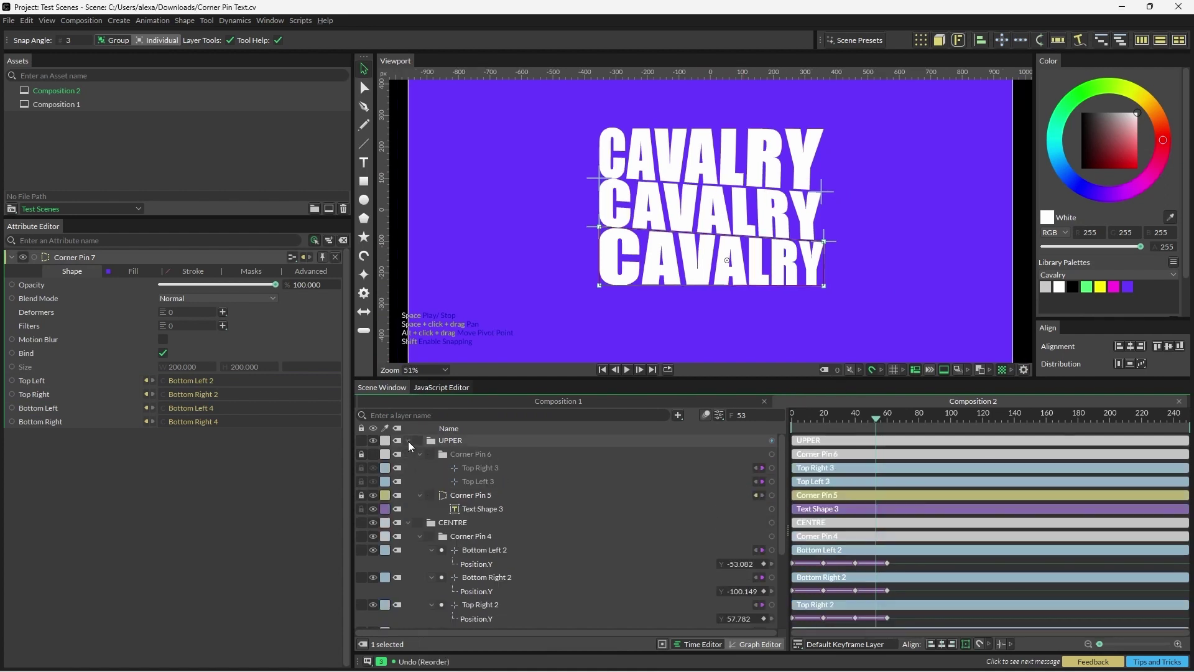
left_click(497, 482)
left_click(480, 469, "shift")
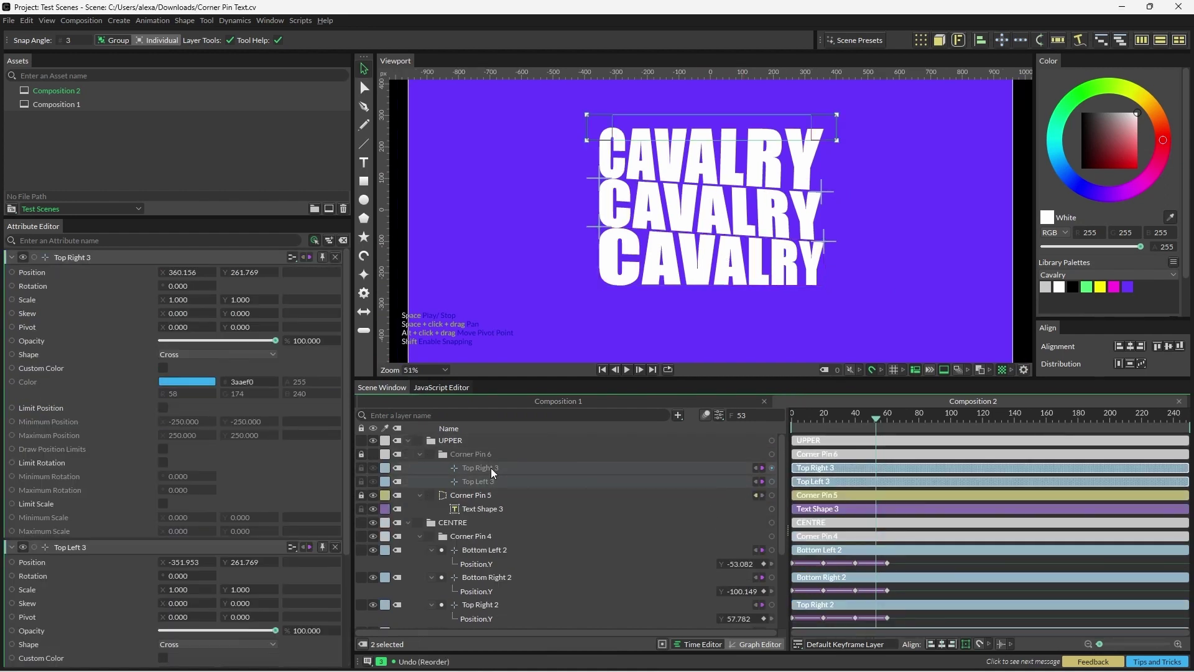
left_click_drag(488, 467, 483, 539)
left_click(469, 456)
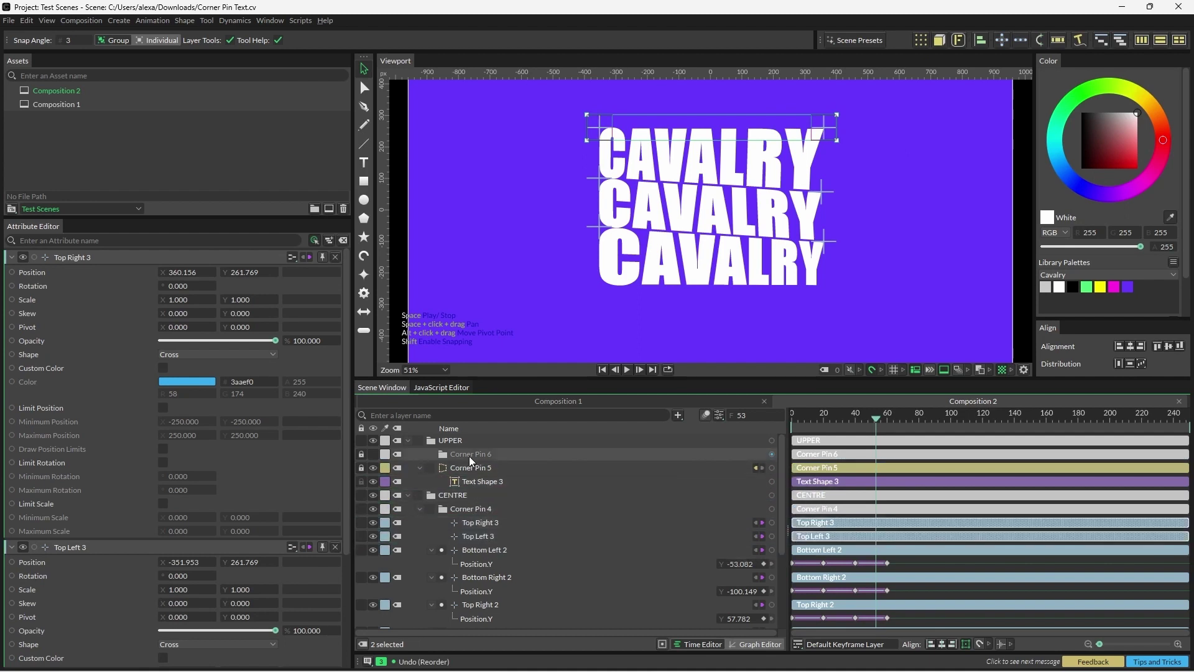
left_click(469, 457, "ctrl")
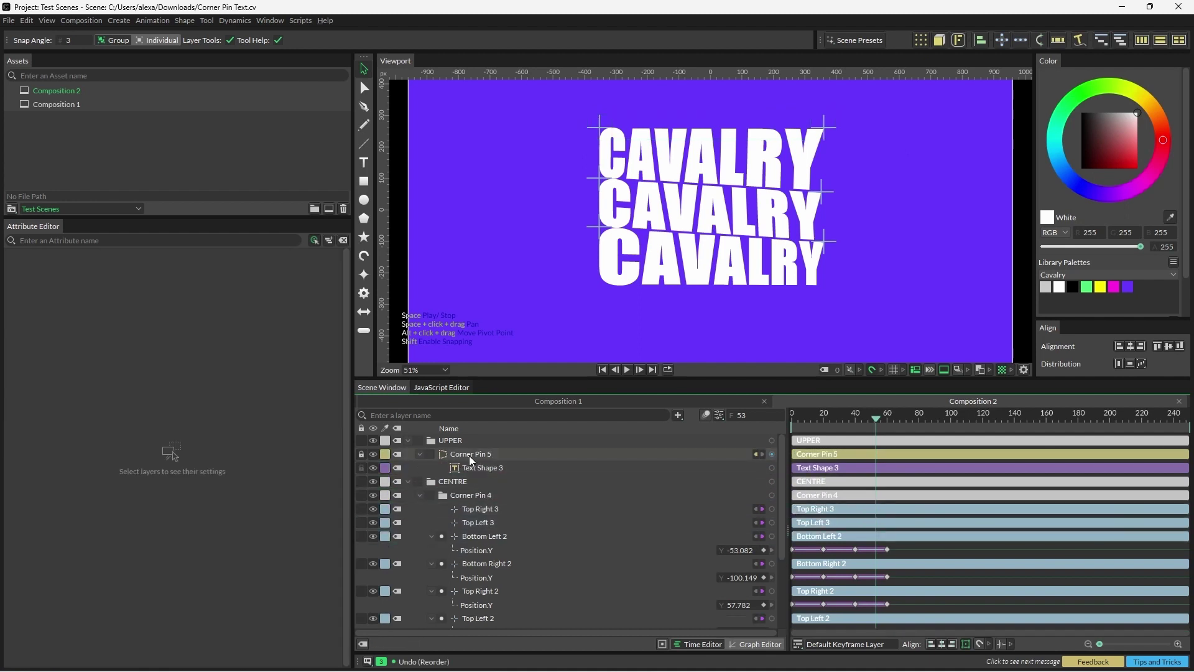
Move the Bottom Left 4 and Bottom Right 4 nulls into Corner Pin 4
left_click(408, 440)
left_click(406, 451)
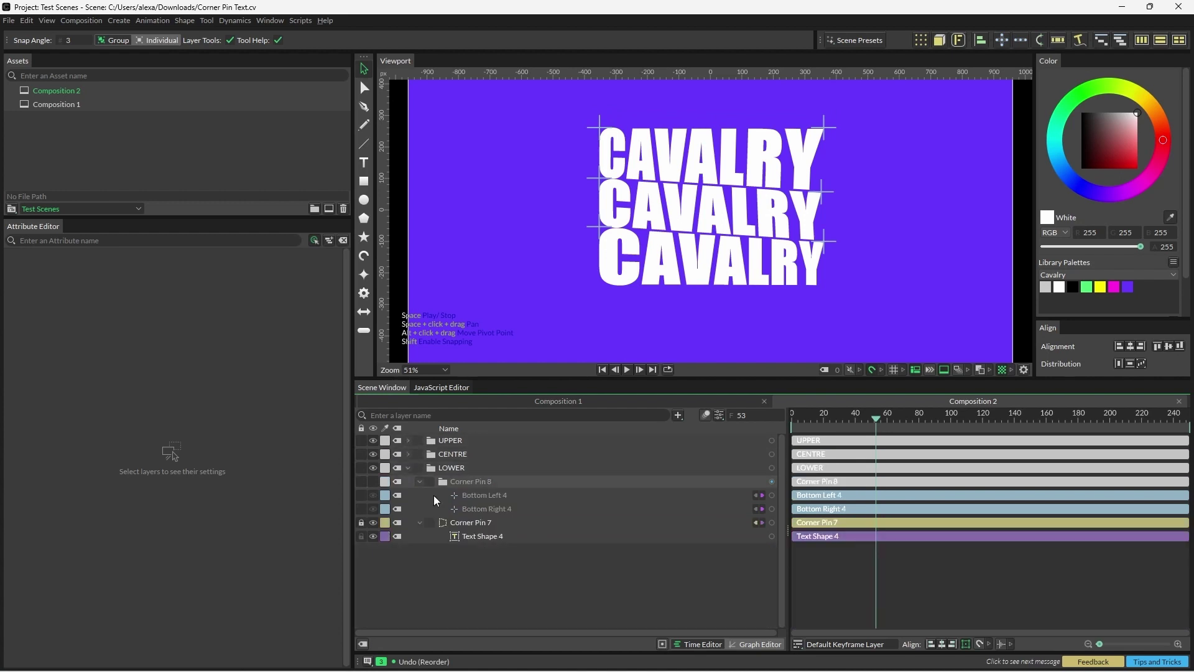
left_click(404, 452)
scroll(481, 533, "down", 3)
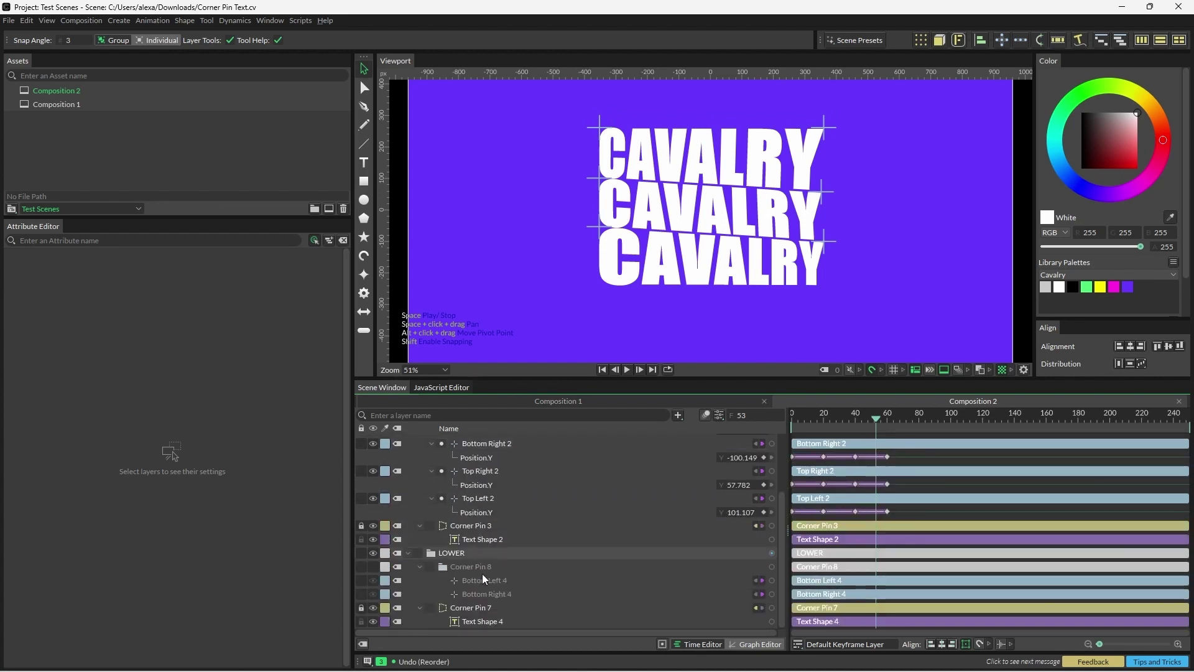
left_click(485, 594)
left_click(493, 581, "ctrl")
left_click_drag(496, 577, 517, 440)
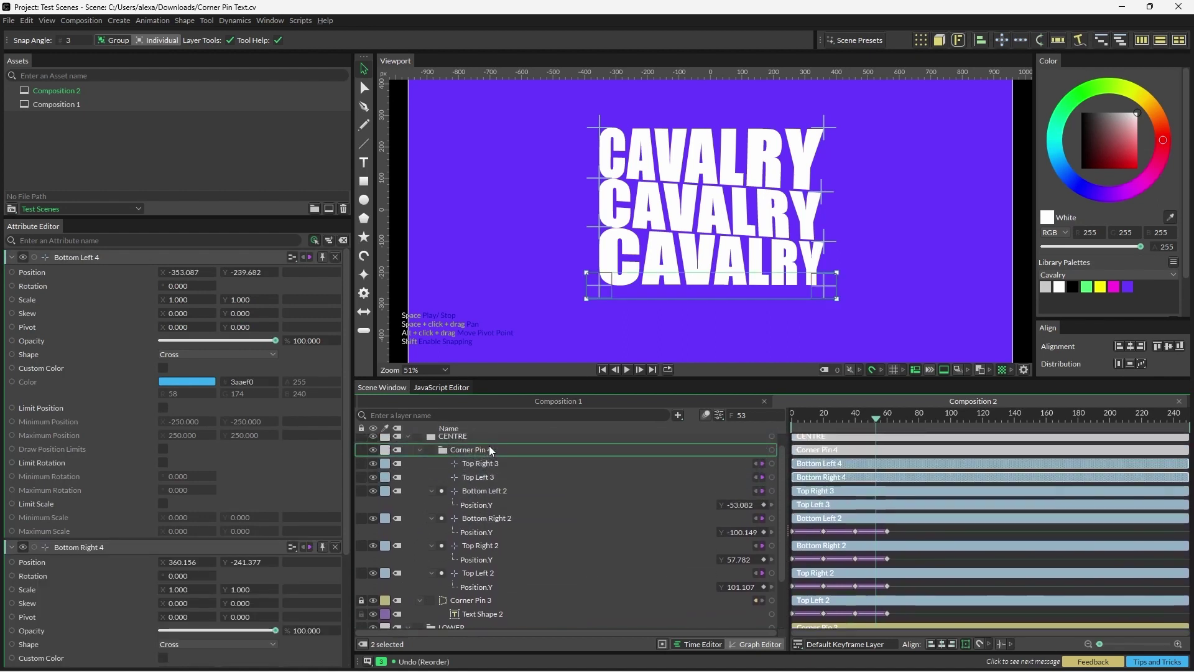
Remove the empty Corner Pin 8 group and select Corner Pin 3 to check its links
scroll(479, 498, "down", 1)
left_click(474, 595)
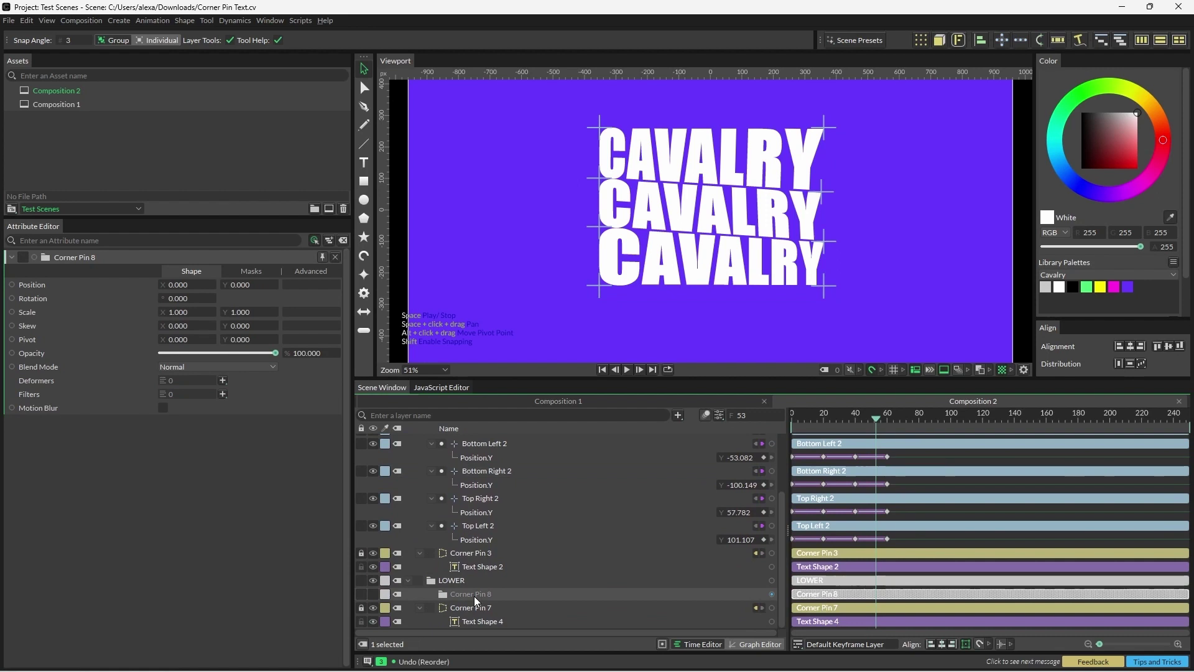
key("Escape")
scroll(474, 596, "up", 3)
left_click(410, 454)
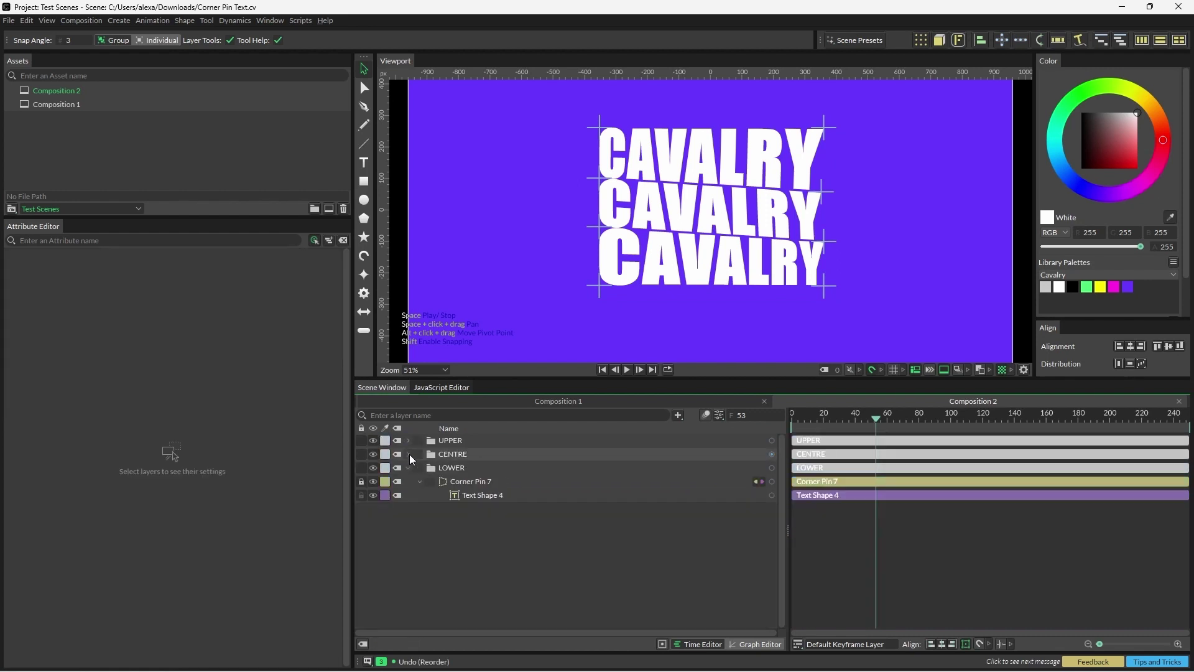
left_click(410, 454)
left_click(408, 469)
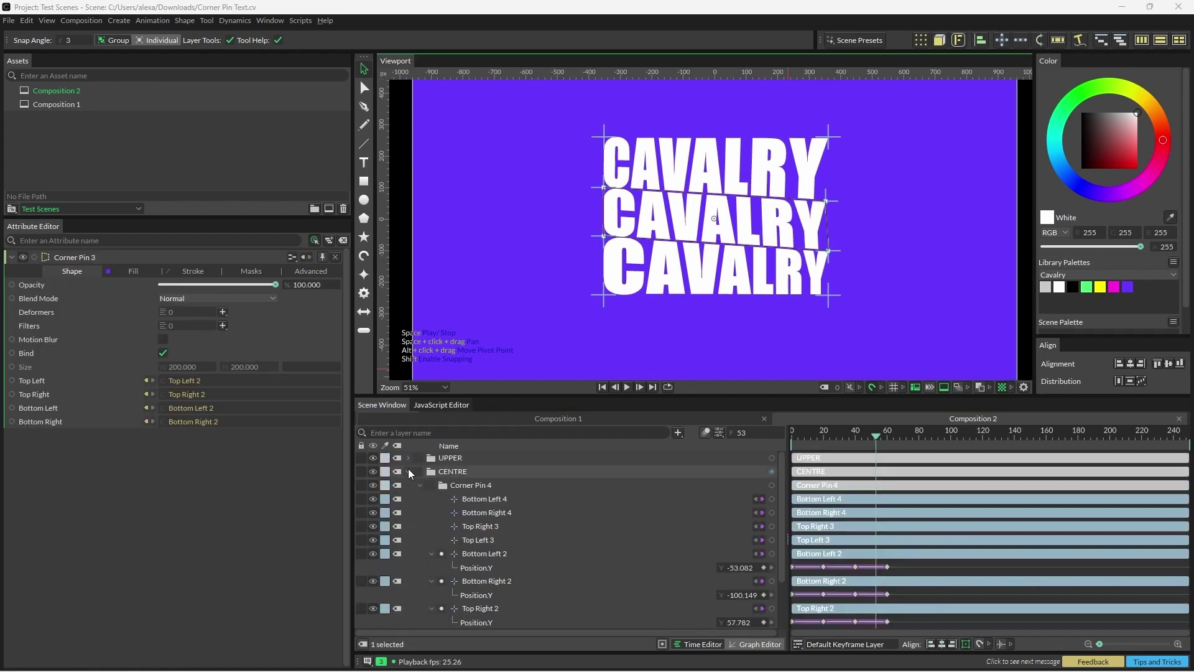
Play the joined three-line warp in an enlarged Viewport as the CAVALRY words skew together
left_click(409, 471)
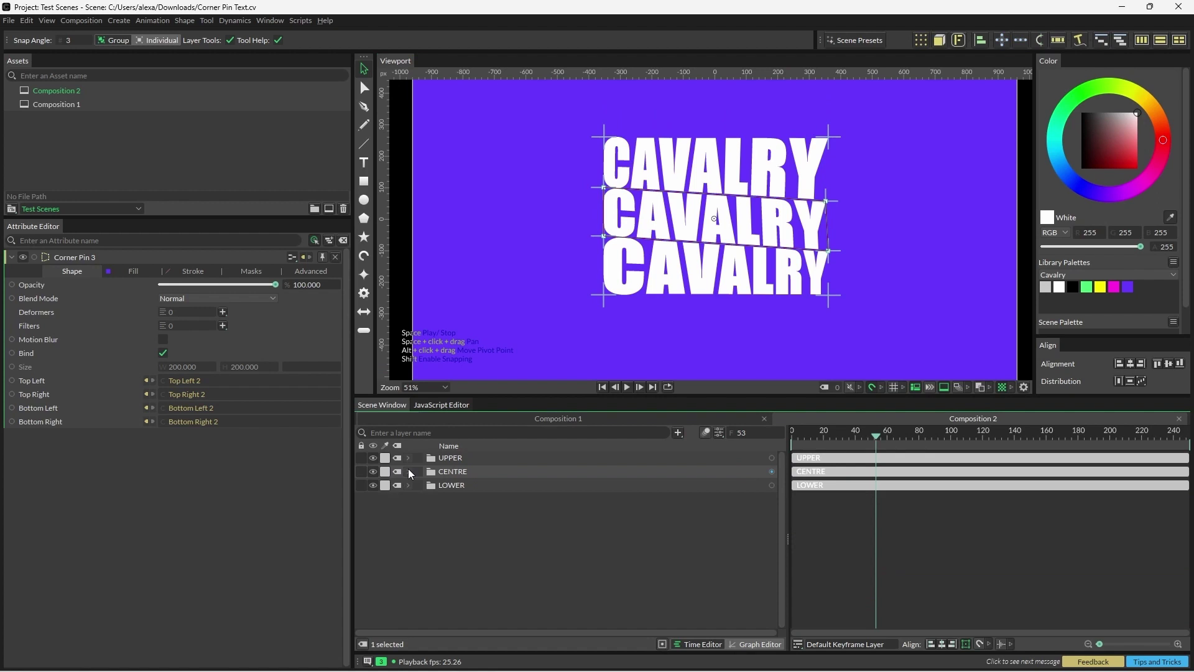
left_click(625, 387)
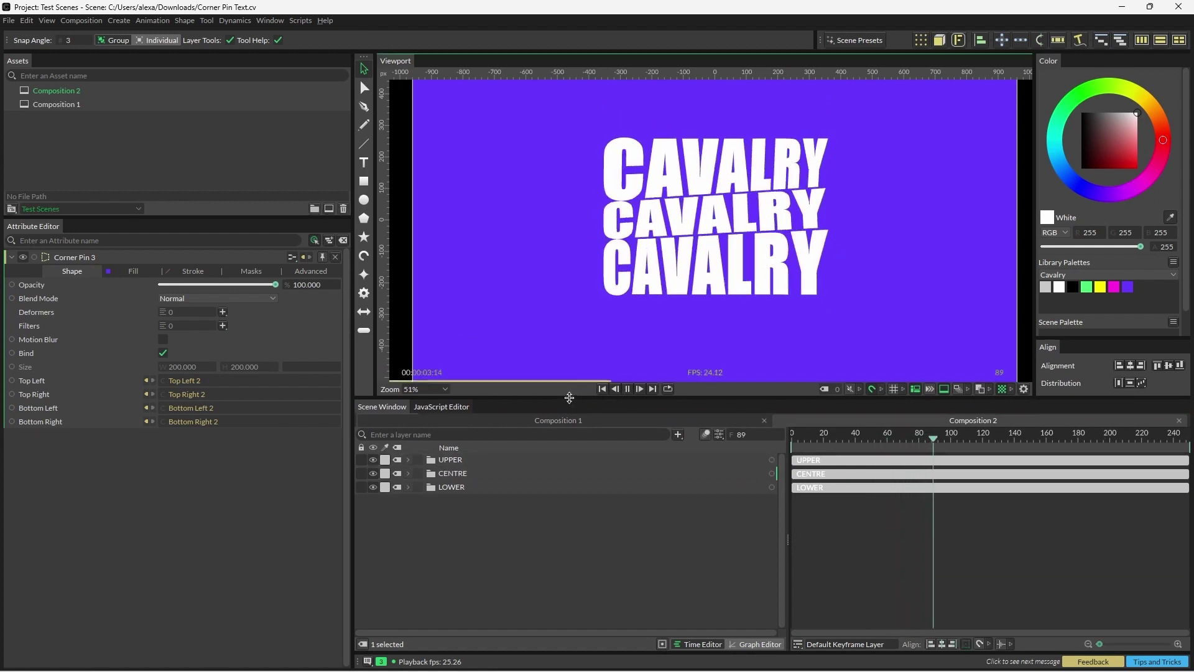
left_click_drag(569, 397, 568, 496)
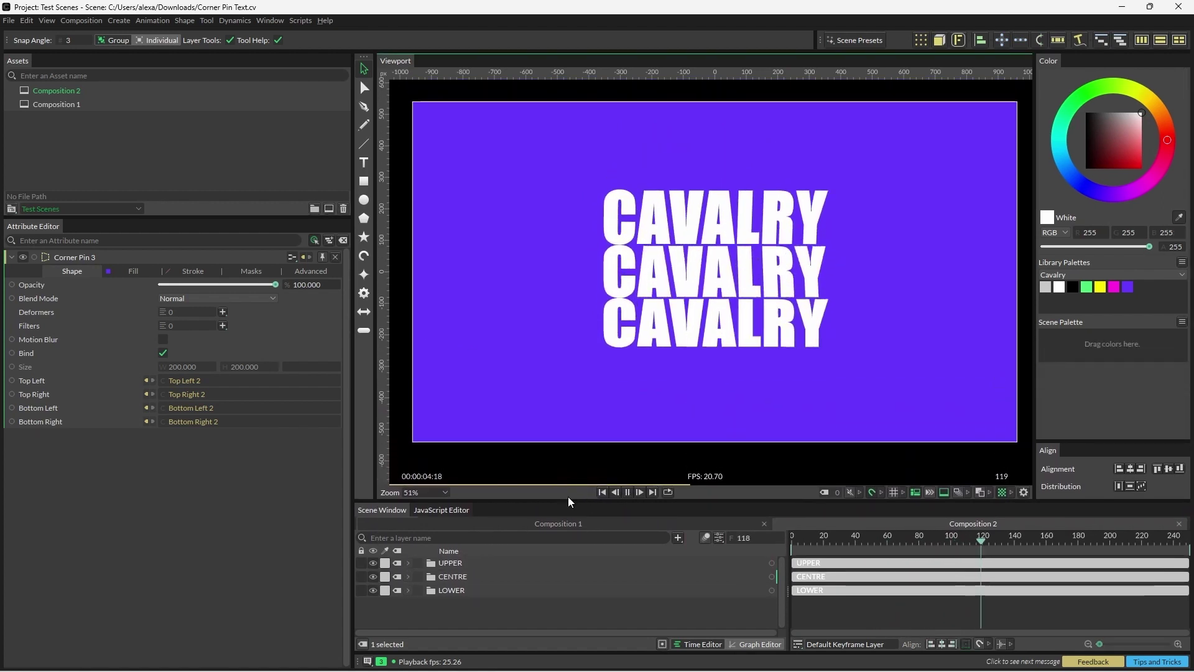
left_click(544, 401)
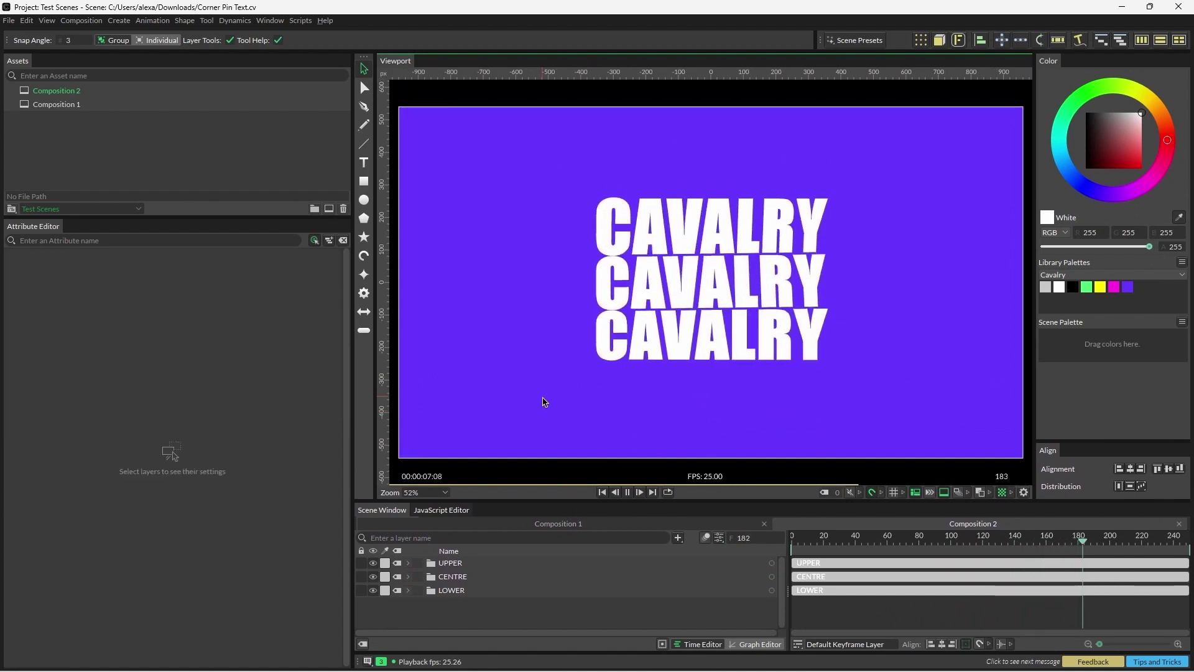